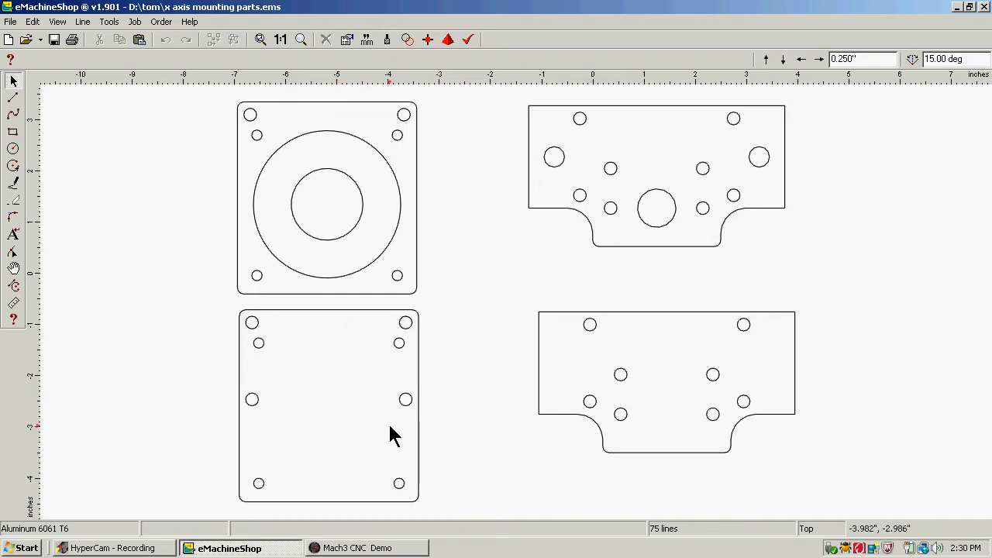
Step: Open the "x axis mounting parts 1" design to view its motor mounting plate
{"action": "left_click", "coordinate": [397, 338]}
{"action": "left_click", "coordinate": [10, 21]}
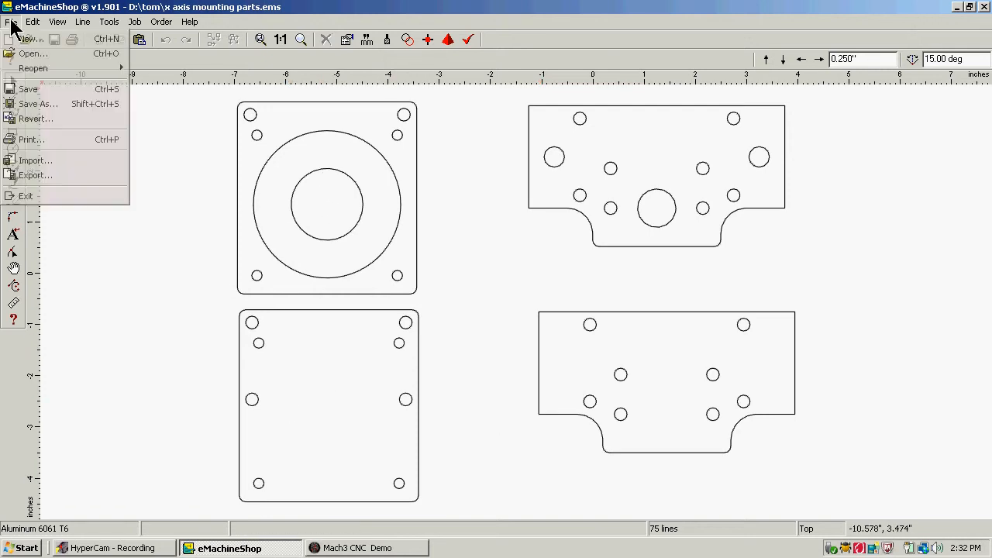
{"action": "left_click", "coordinate": [56, 54]}
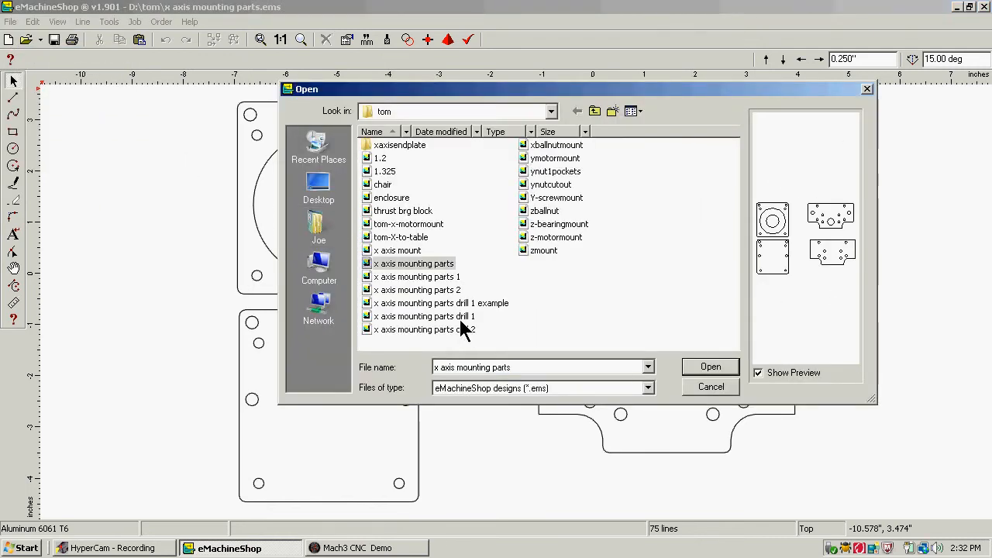
{"action": "left_click", "coordinate": [418, 278]}
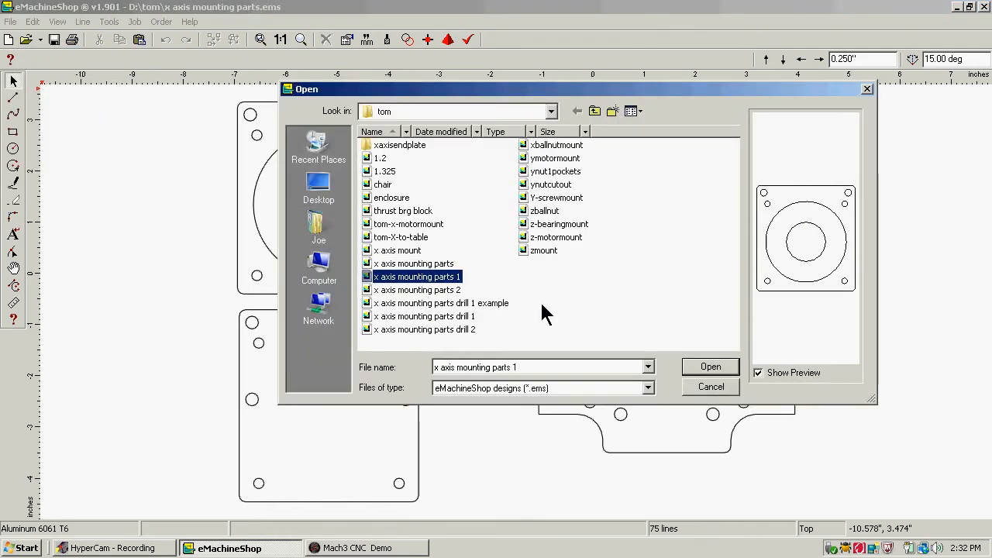
{"action": "left_click", "coordinate": [706, 373]}
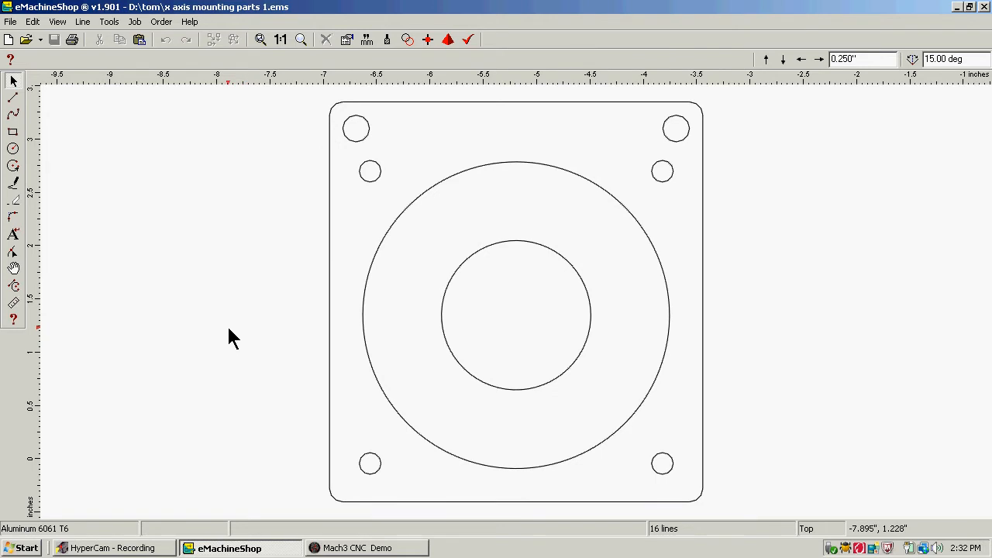
Step: Open the "x axis mounting parts drill 1" design and select the reference circle centred on the origin
{"action": "left_click", "coordinate": [11, 21]}
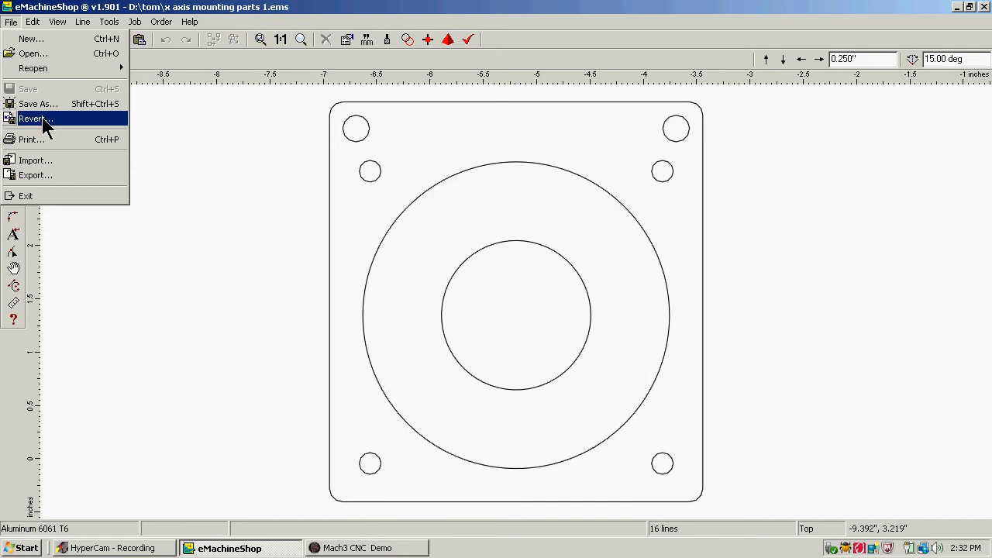
{"action": "left_click", "coordinate": [62, 54]}
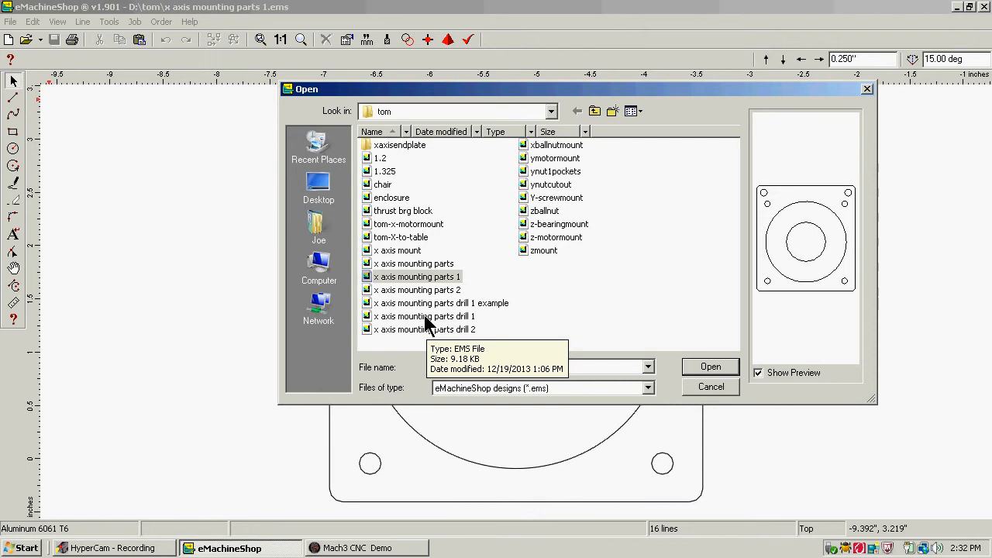
{"action": "left_click", "coordinate": [424, 316]}
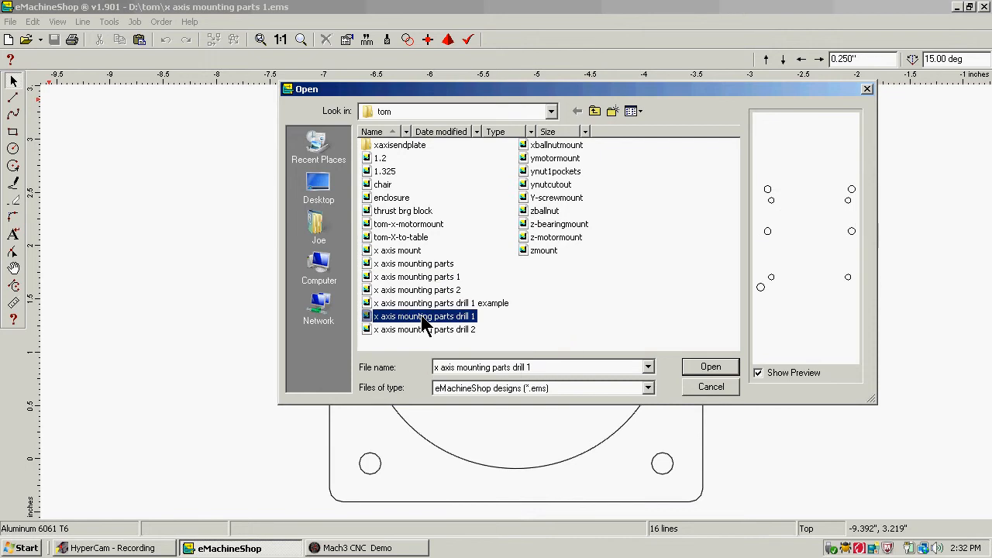
{"action": "left_click", "coordinate": [710, 367]}
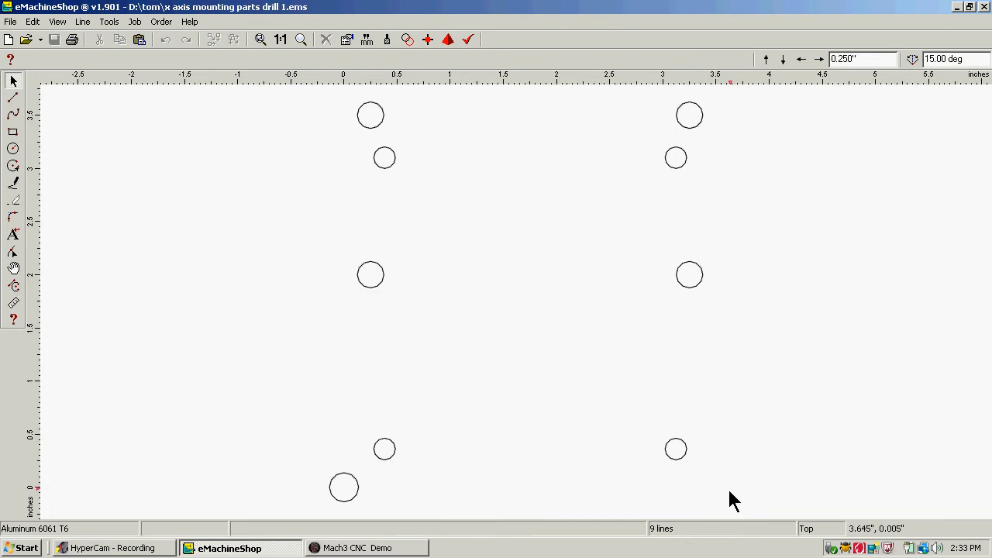
{"action": "left_click", "coordinate": [354, 501]}
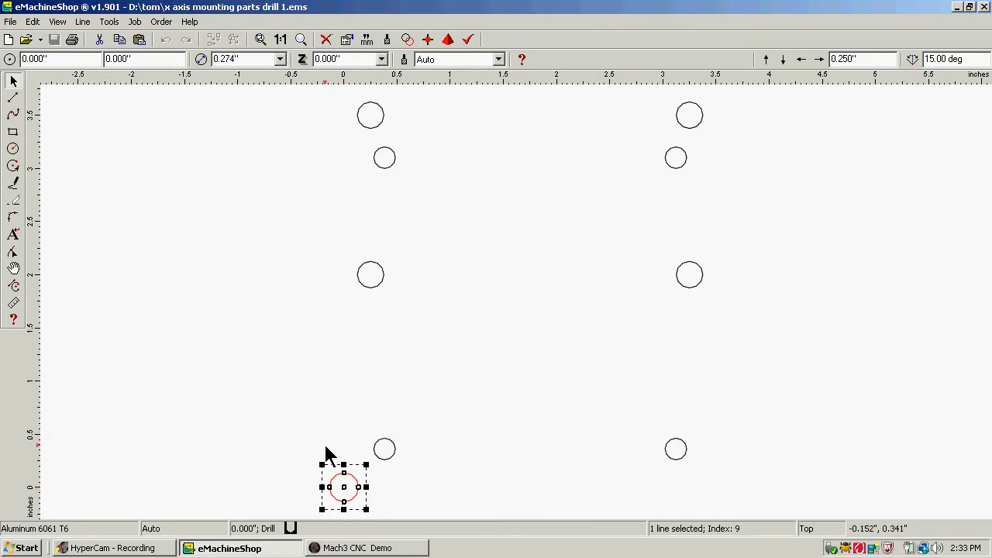
Step: Open the "x axis mounting parts drill 2" design and select its reference circle centred on the origin
{"action": "left_click", "coordinate": [9, 24]}
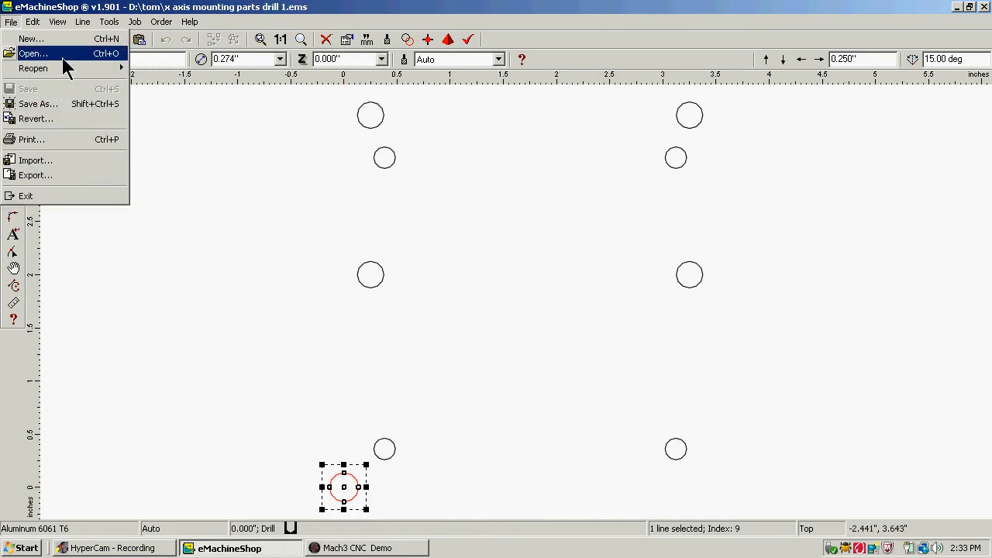
{"action": "left_click", "coordinate": [33, 53]}
{"action": "left_click", "coordinate": [481, 303]}
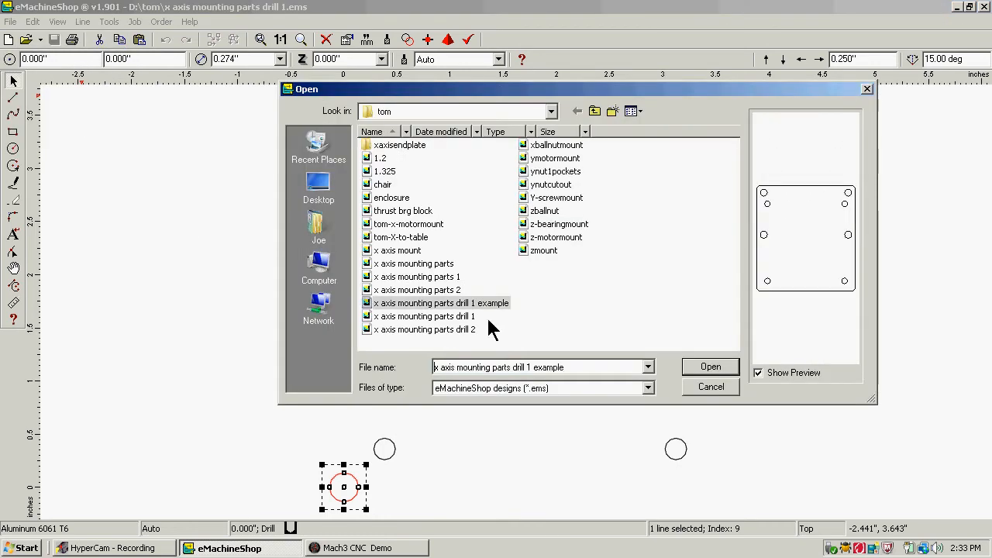
{"action": "left_click", "coordinate": [458, 329]}
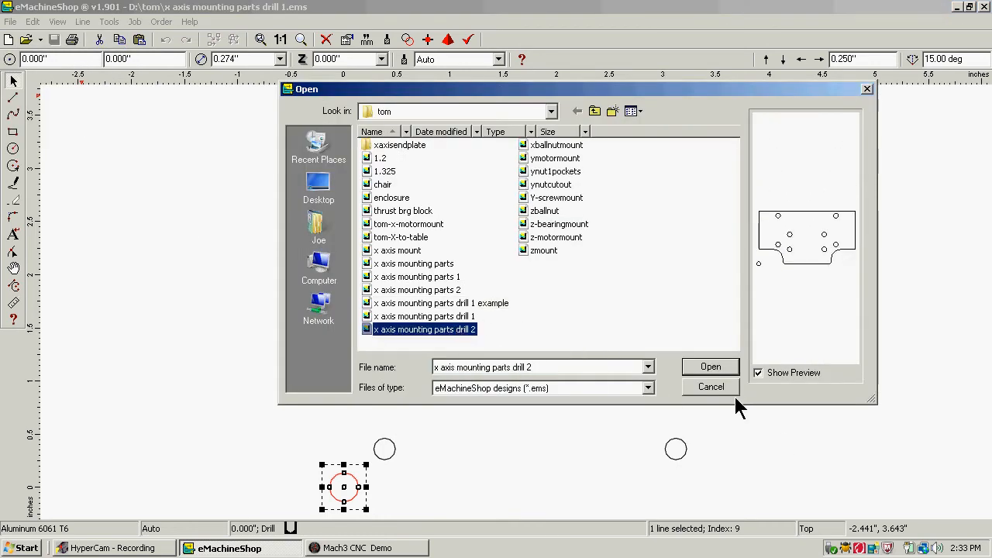
{"action": "left_click", "coordinate": [689, 368]}
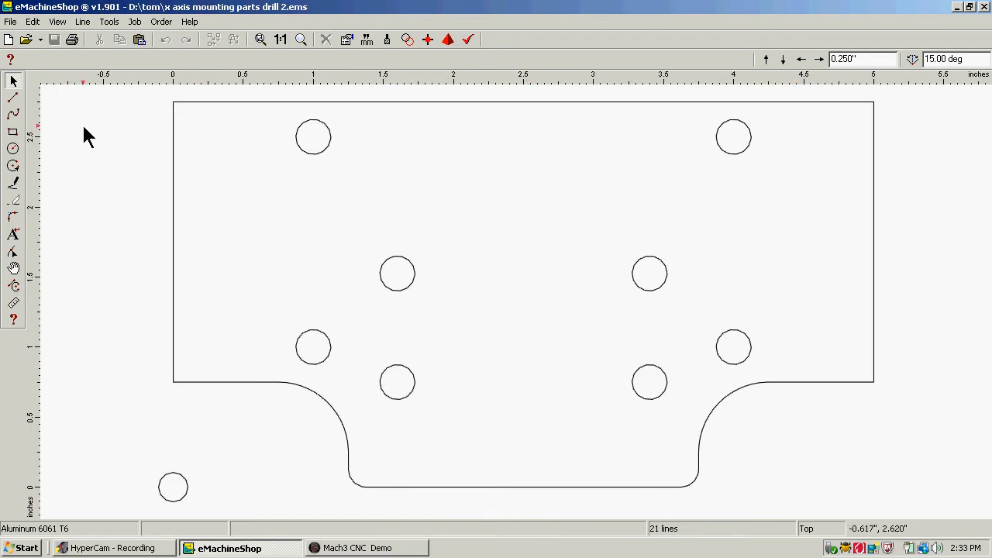
{"action": "left_click", "coordinate": [175, 497]}
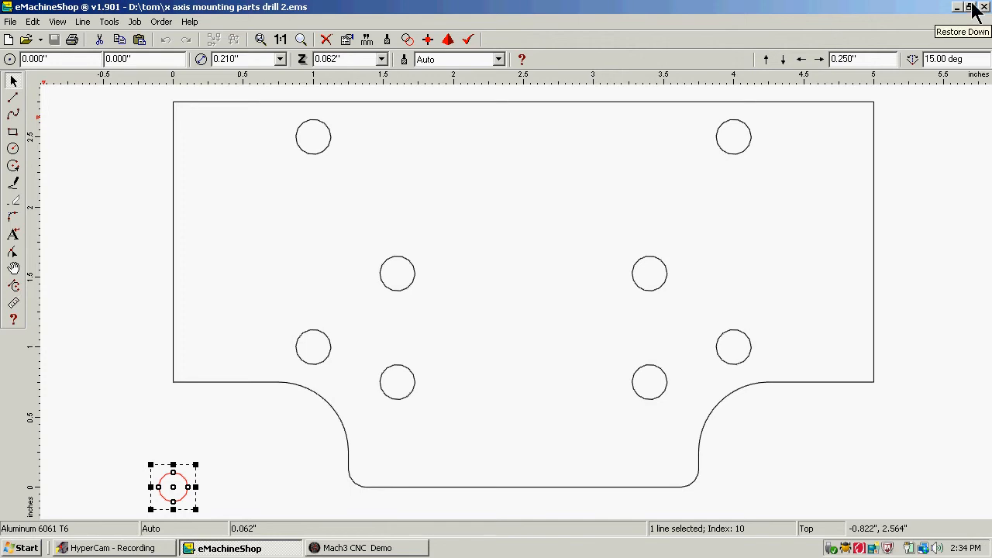
Step: Switch to Mach3 and browse the available screen set files without loading one
{"action": "left_click", "coordinate": [957, 7]}
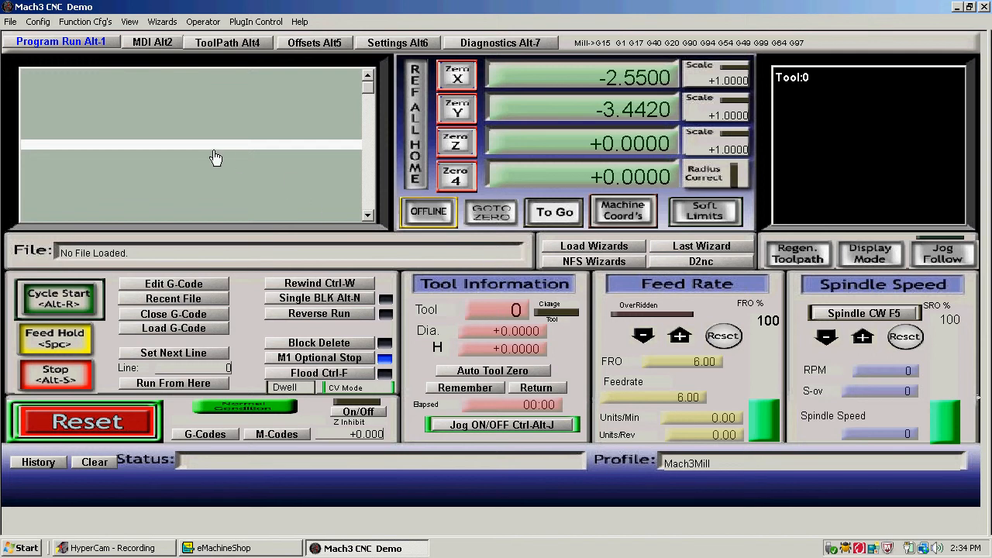
{"action": "left_click", "coordinate": [128, 22]}
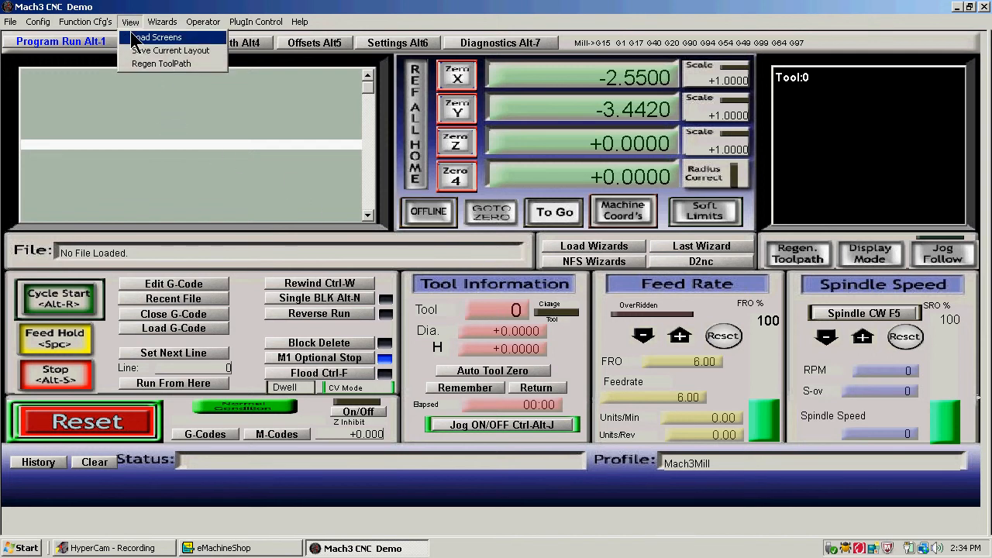
{"action": "left_click", "coordinate": [133, 38]}
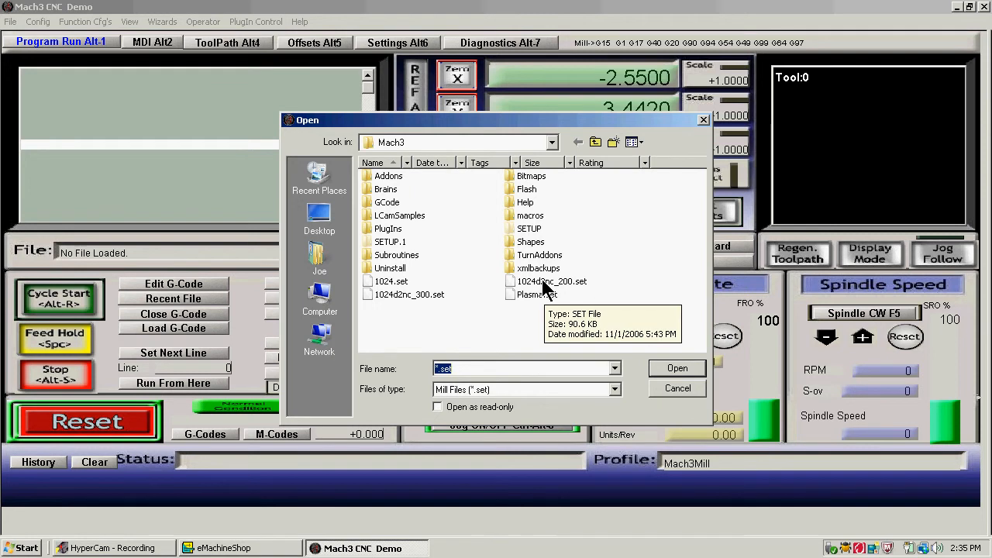
{"action": "left_click", "coordinate": [677, 390]}
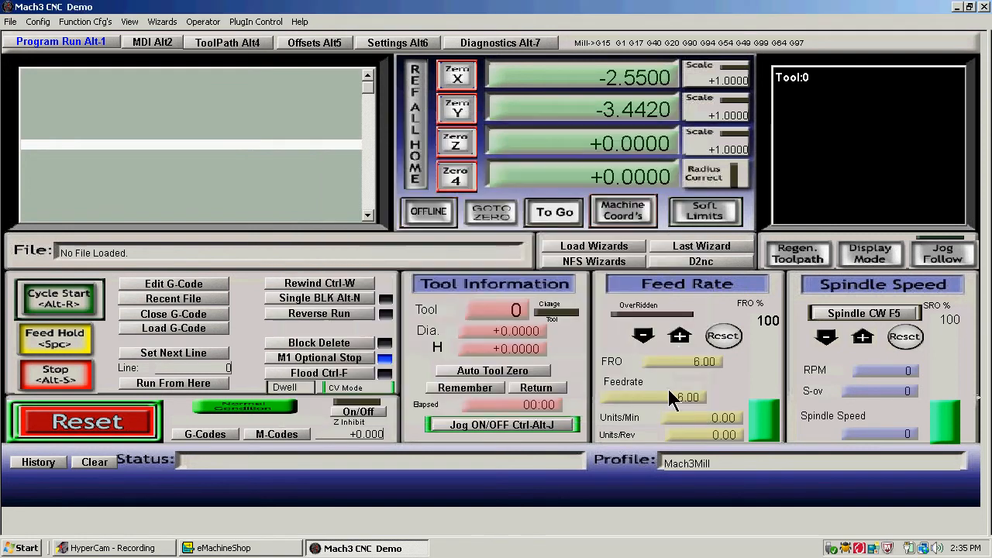
Step: Launch D2nc from Mach3 and set the shape source to CAD
{"action": "left_click", "coordinate": [685, 264]}
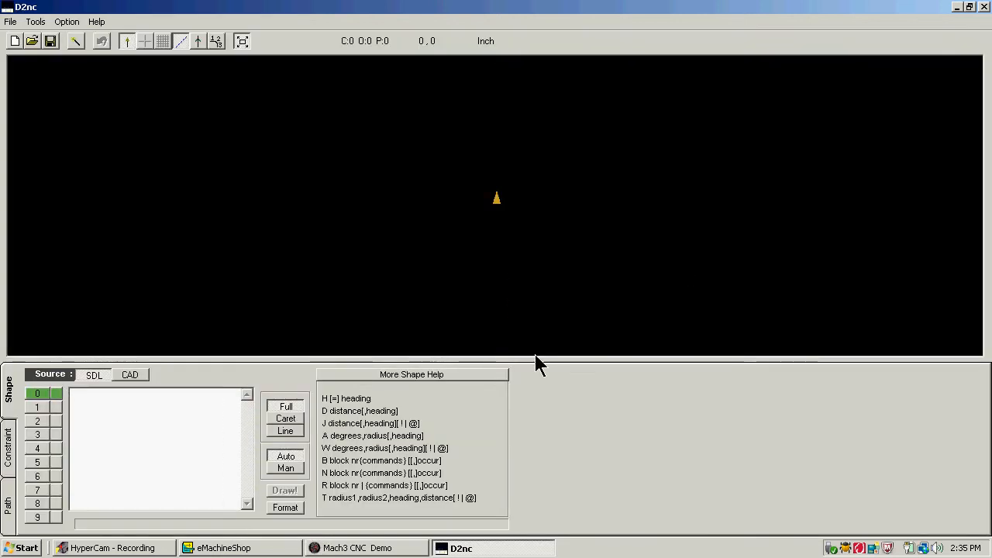
{"action": "left_click", "coordinate": [164, 390]}
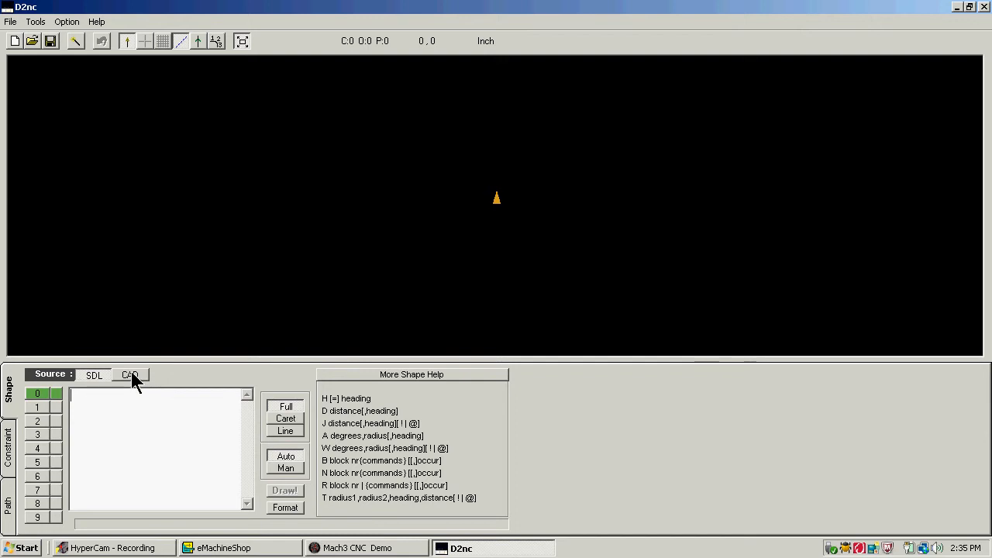
{"action": "left_click", "coordinate": [130, 376]}
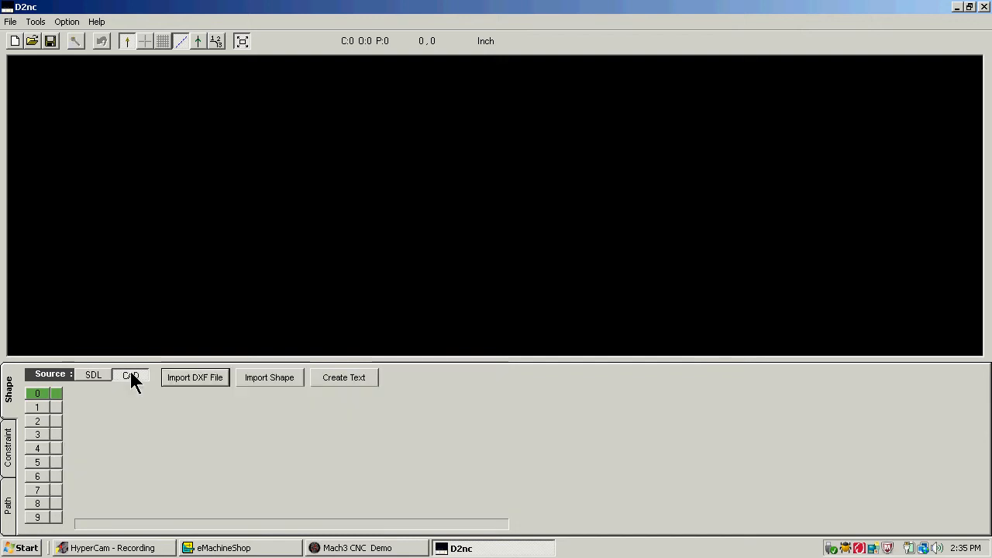
{"action": "left_click", "coordinate": [178, 379]}
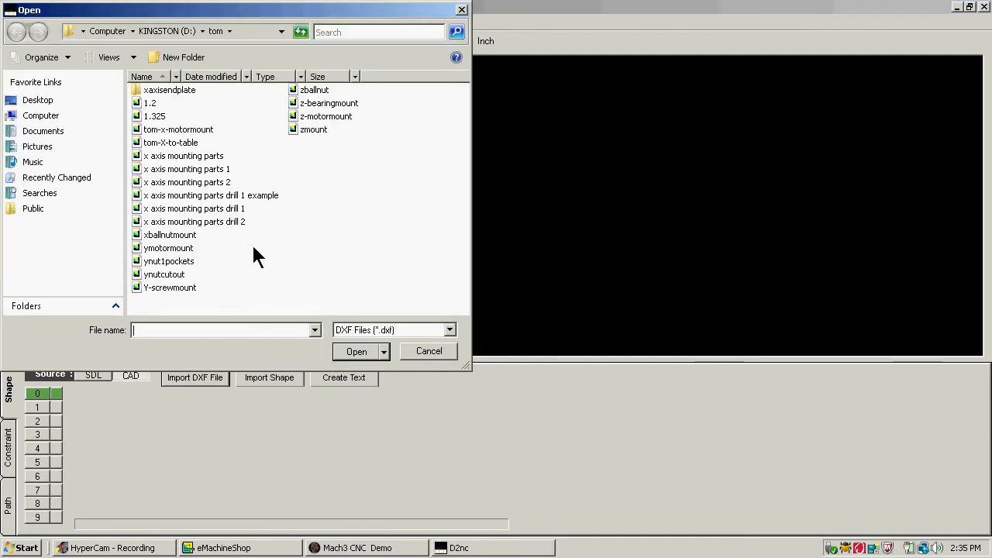
{"action": "left_click", "coordinate": [261, 196]}
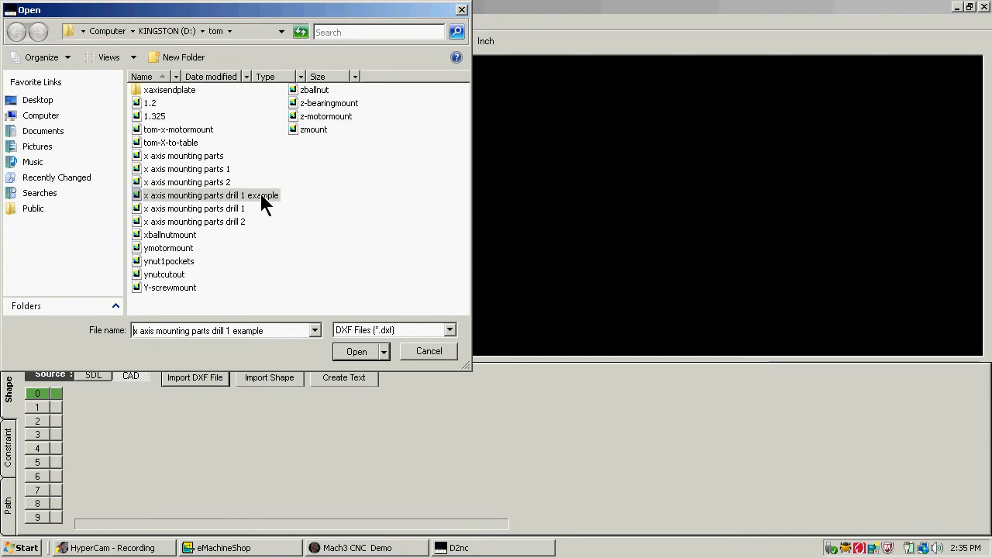
{"action": "left_click", "coordinate": [354, 350]}
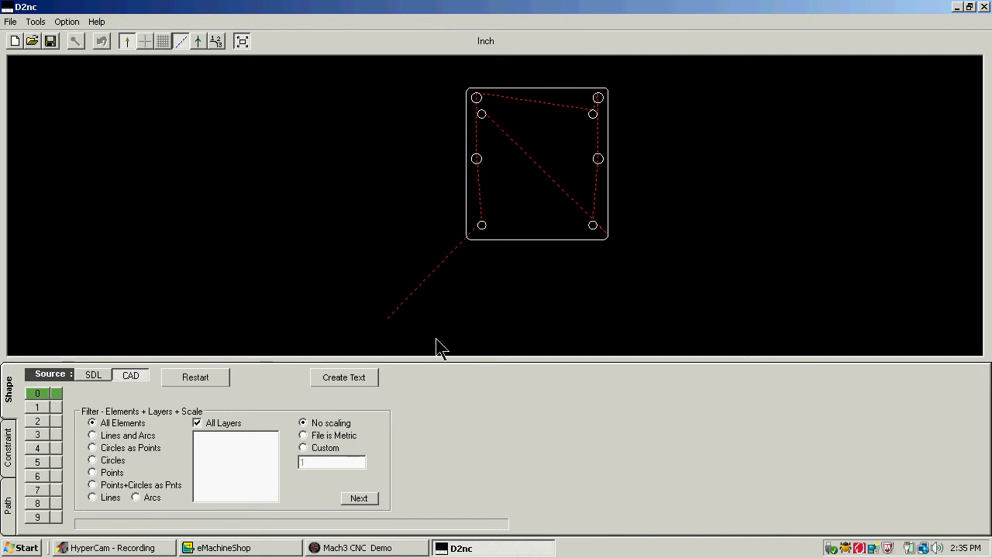
{"action": "left_click", "coordinate": [360, 498]}
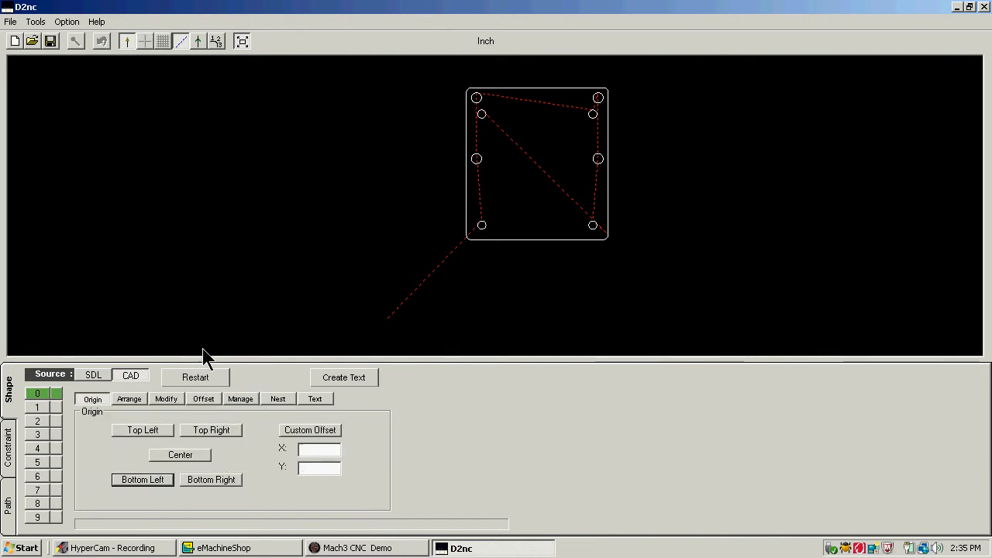
{"action": "left_click", "coordinate": [192, 377]}
Step: Try importing the "x axis mounting parts drill 1 example" DXF as Circles as Points with a bottom-left origin, and discard the import
{"action": "left_click", "coordinate": [197, 375]}
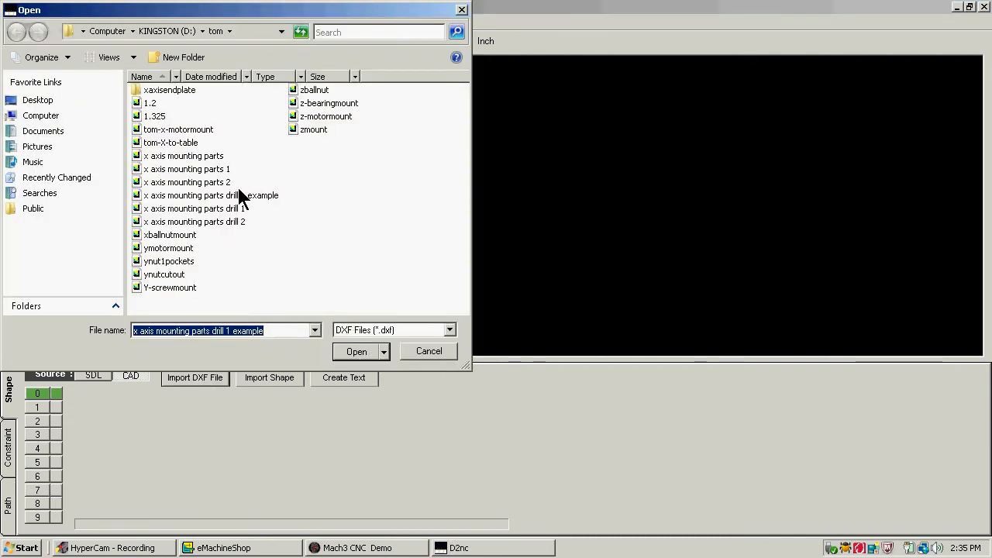
{"action": "left_click", "coordinate": [233, 197]}
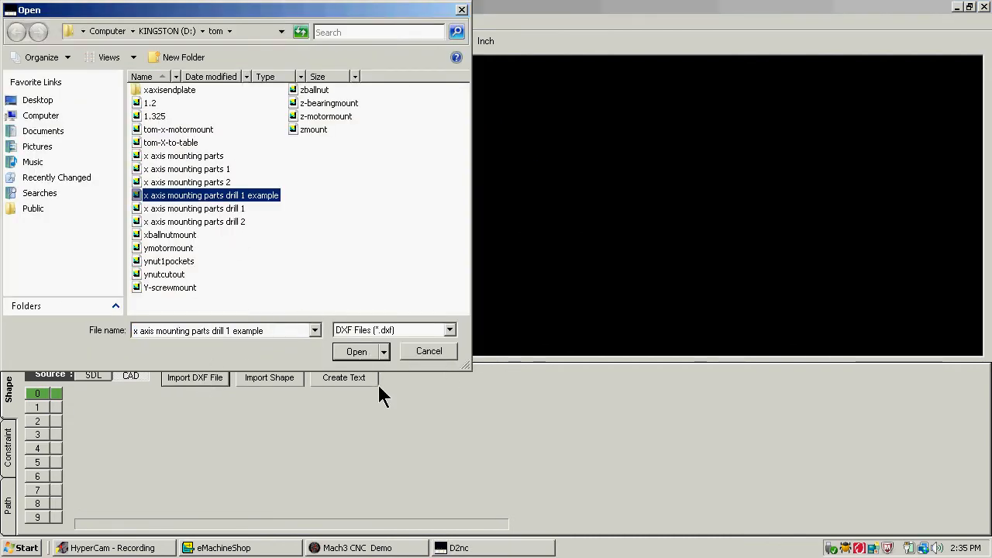
{"action": "left_click", "coordinate": [355, 351]}
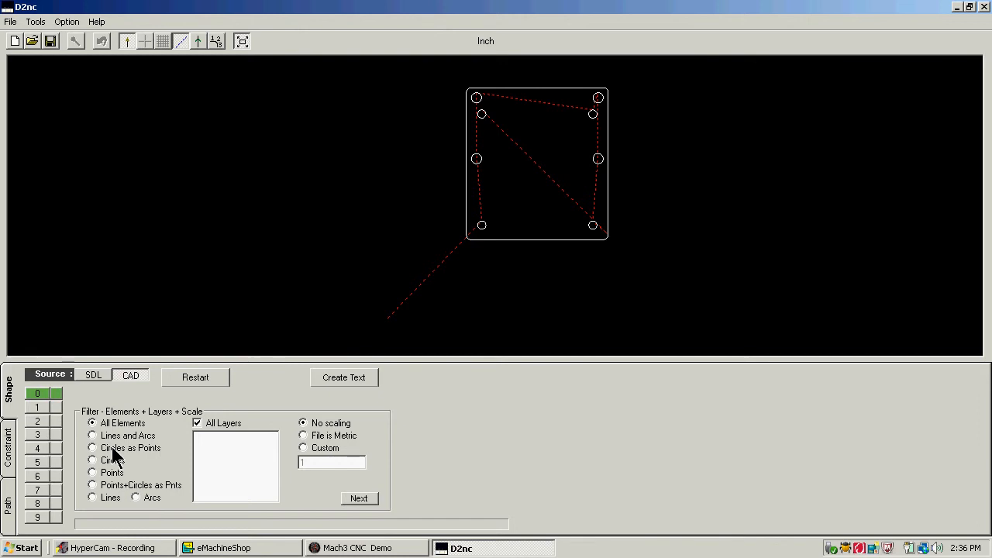
{"action": "left_click", "coordinate": [112, 449]}
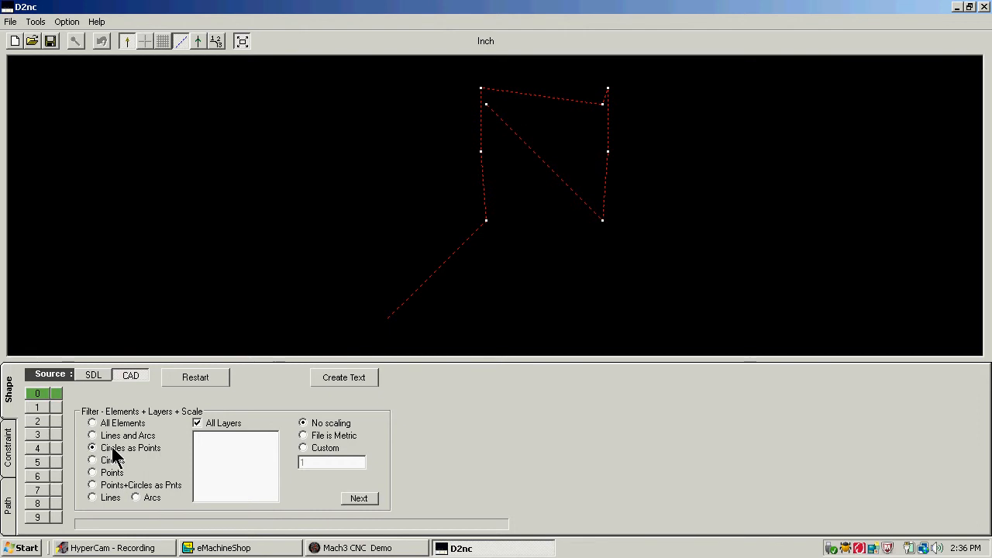
{"action": "left_click", "coordinate": [359, 499]}
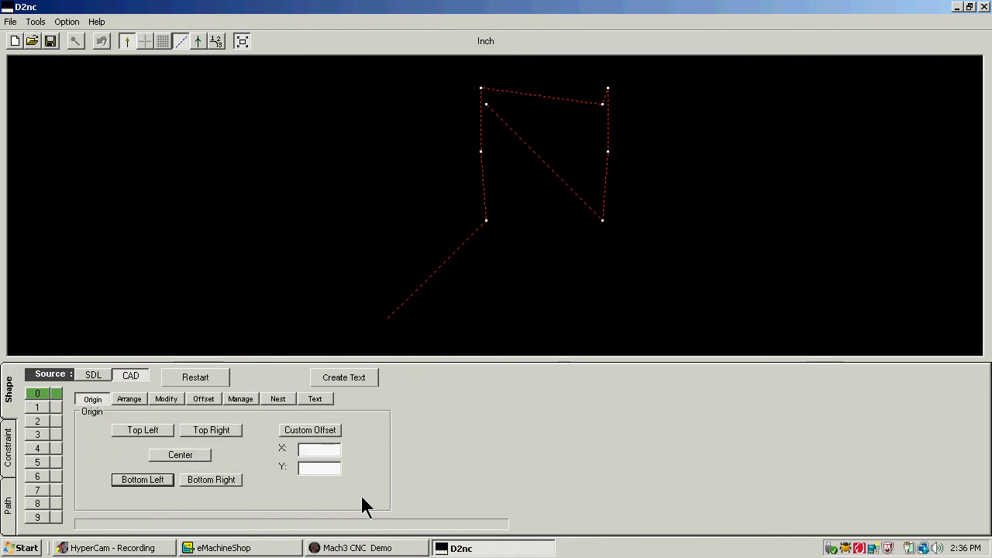
{"action": "left_click", "coordinate": [132, 480]}
{"action": "left_click", "coordinate": [196, 377]}
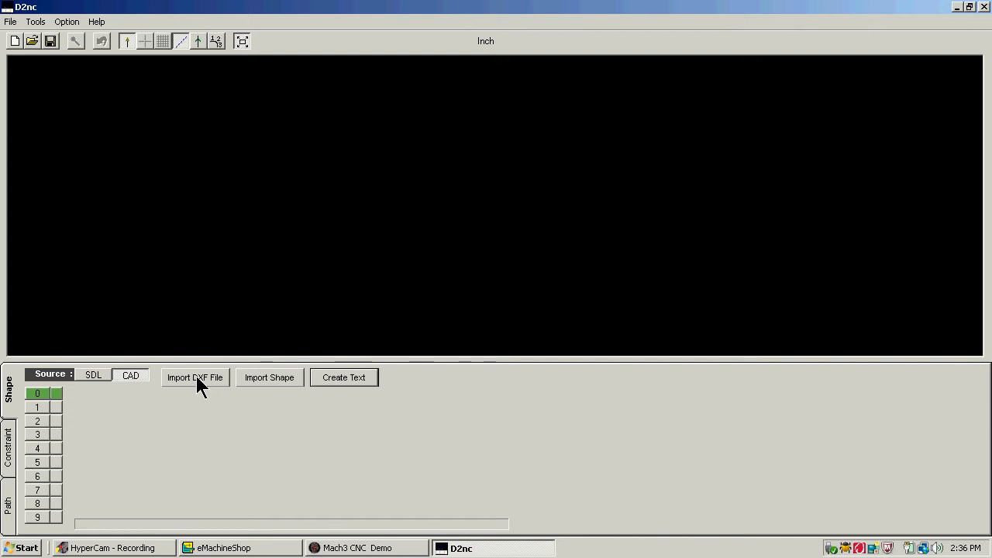
Step: Import the "x axis mounting parts drill 1" DXF and filter its elements to Circles as Points
{"action": "left_click", "coordinate": [195, 377]}
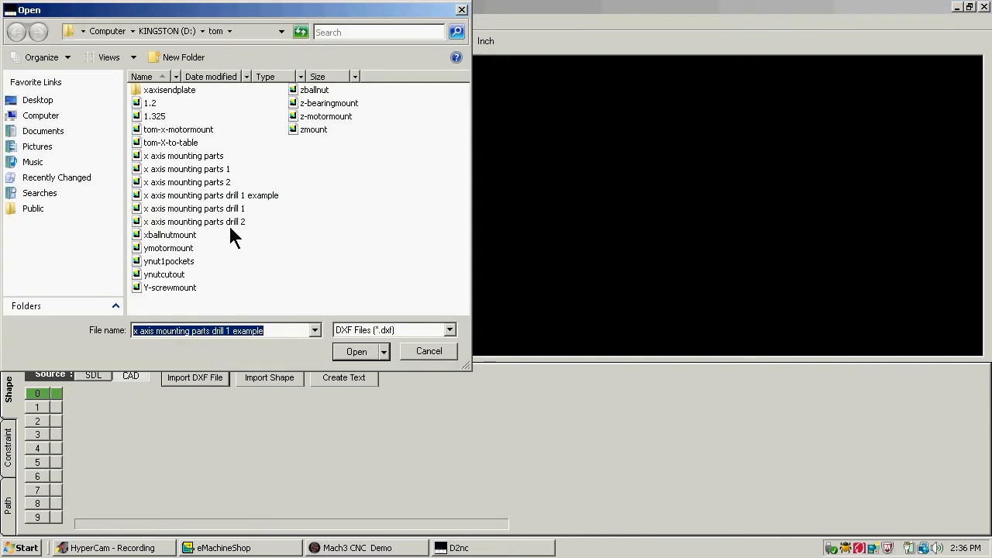
{"action": "left_click", "coordinate": [225, 216]}
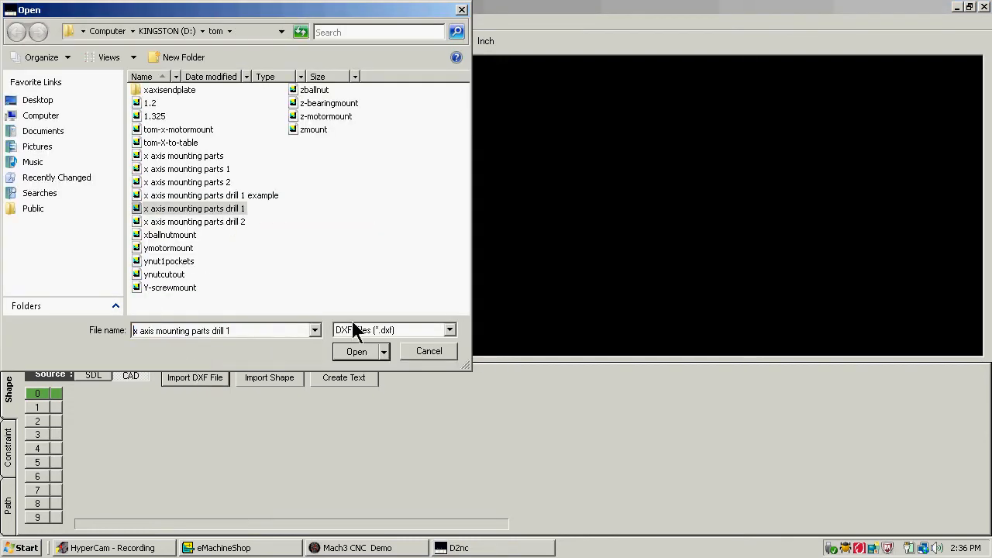
{"action": "left_click", "coordinate": [358, 352]}
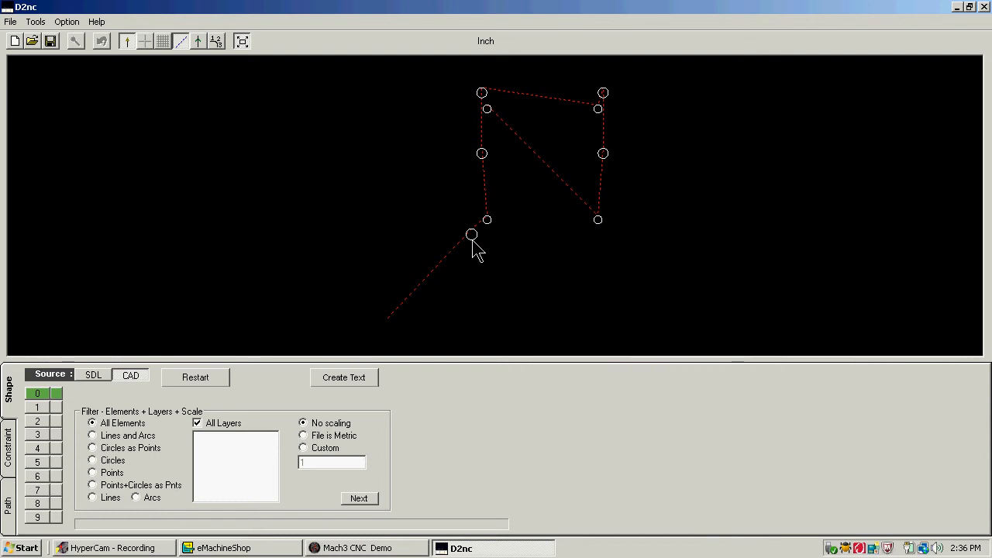
{"action": "left_click", "coordinate": [113, 453]}
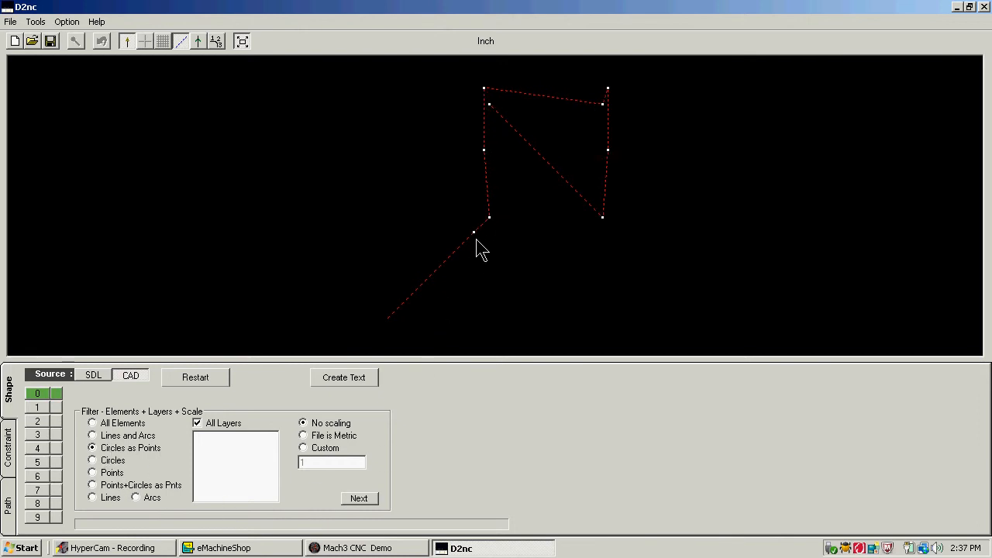
Step: Set a bottom-left origin for the drill points and generate the G-code from a Pos/Pause operation on shape 0
{"action": "left_click", "coordinate": [359, 497]}
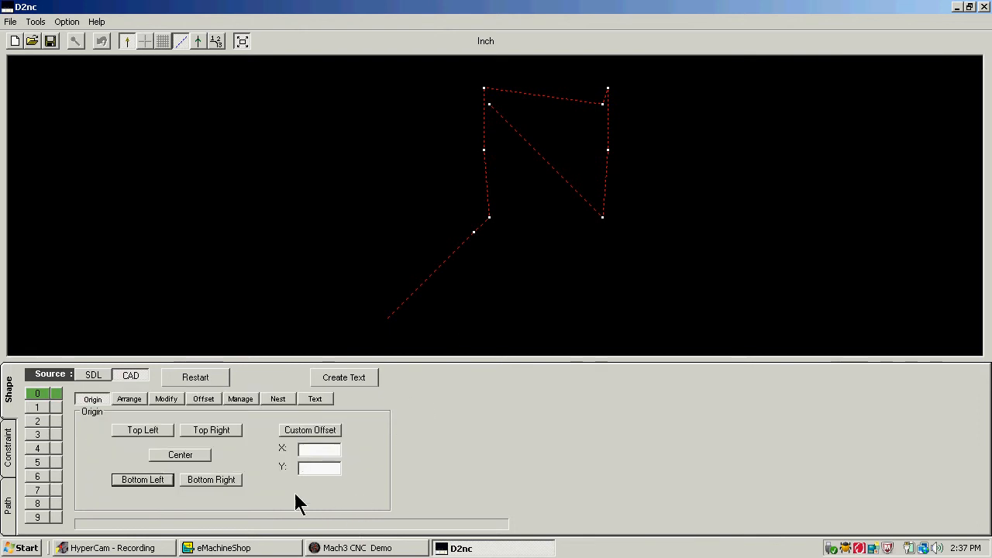
{"action": "left_click", "coordinate": [134, 479]}
{"action": "left_click", "coordinate": [9, 516]}
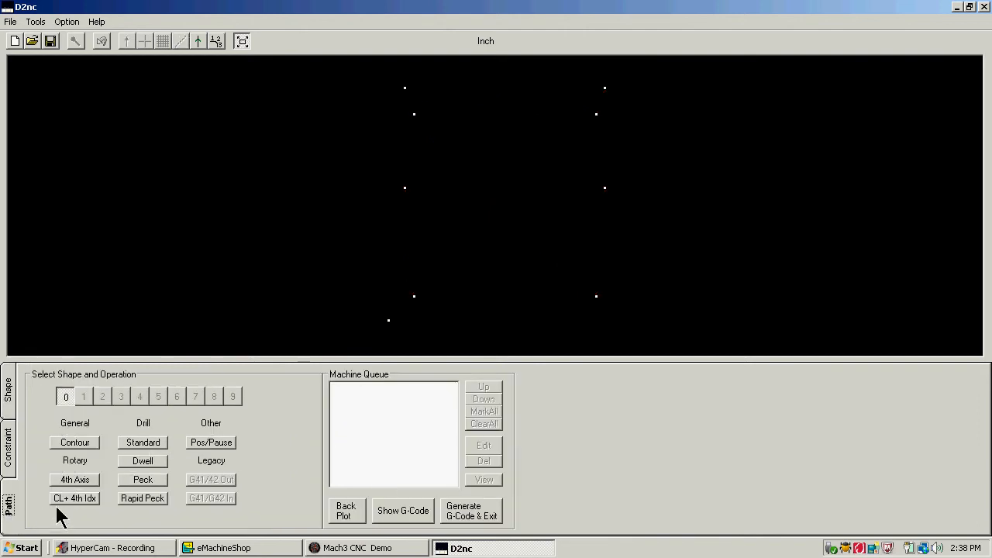
{"action": "left_click", "coordinate": [220, 444]}
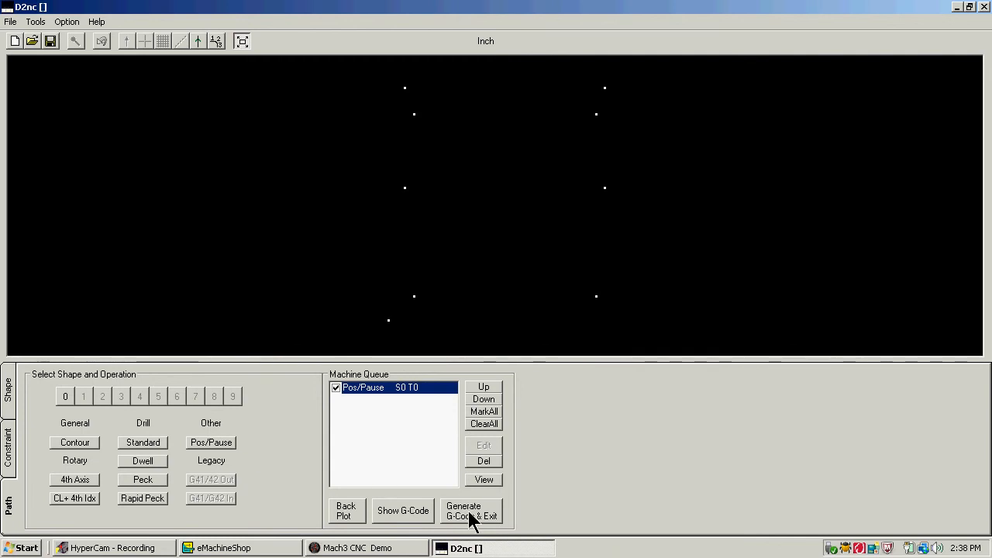
{"action": "left_click", "coordinate": [471, 518]}
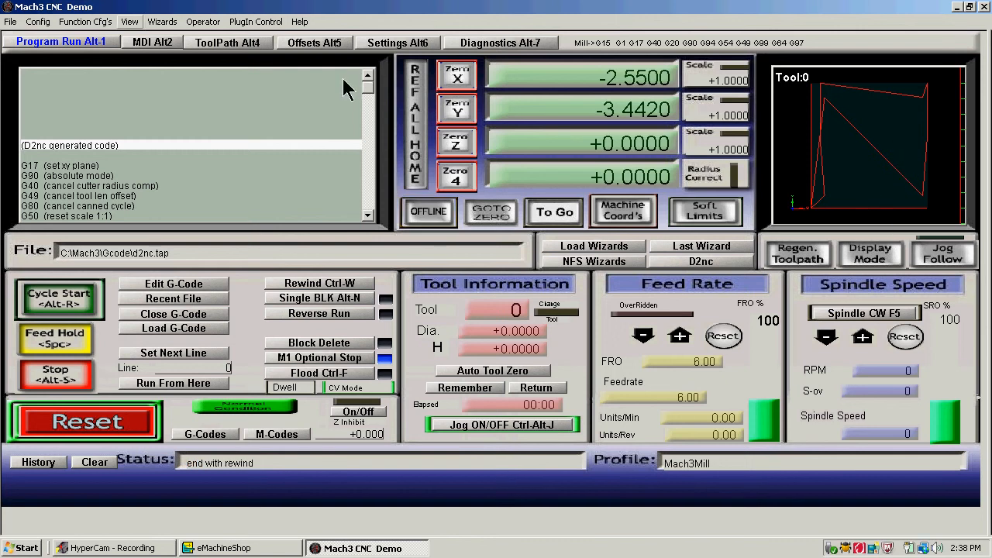
Step: Run the generated program in Mach3's toolpath view, resuming after every M01 pause through all hole positions until it ends
{"action": "left_click", "coordinate": [228, 44]}
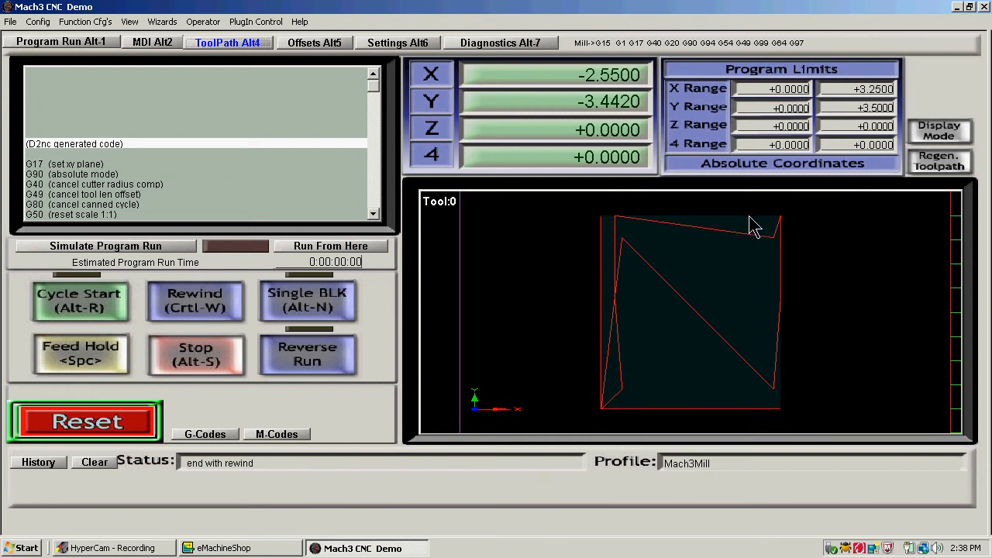
{"action": "left_click", "coordinate": [66, 309]}
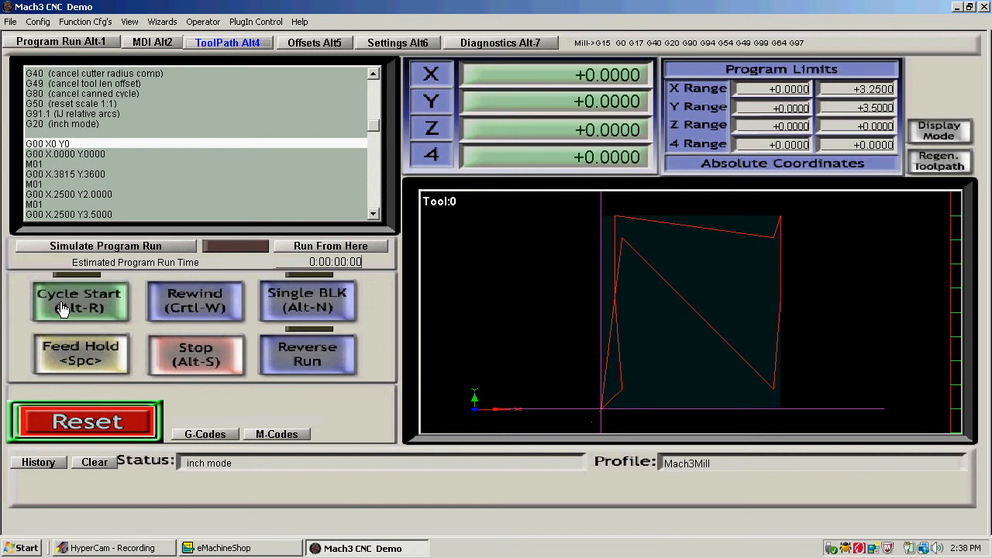
{"action": "left_click", "coordinate": [62, 309]}
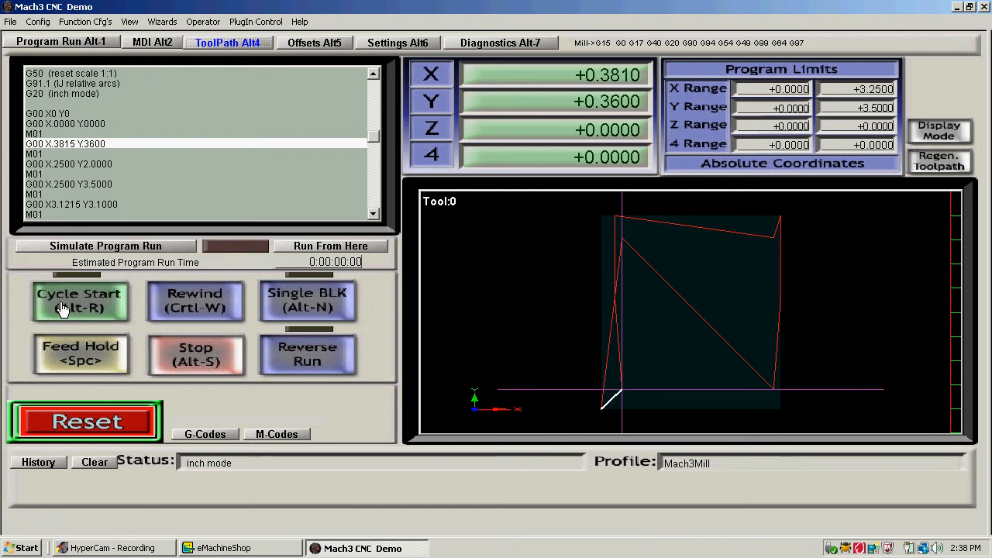
{"action": "left_click", "coordinate": [62, 309]}
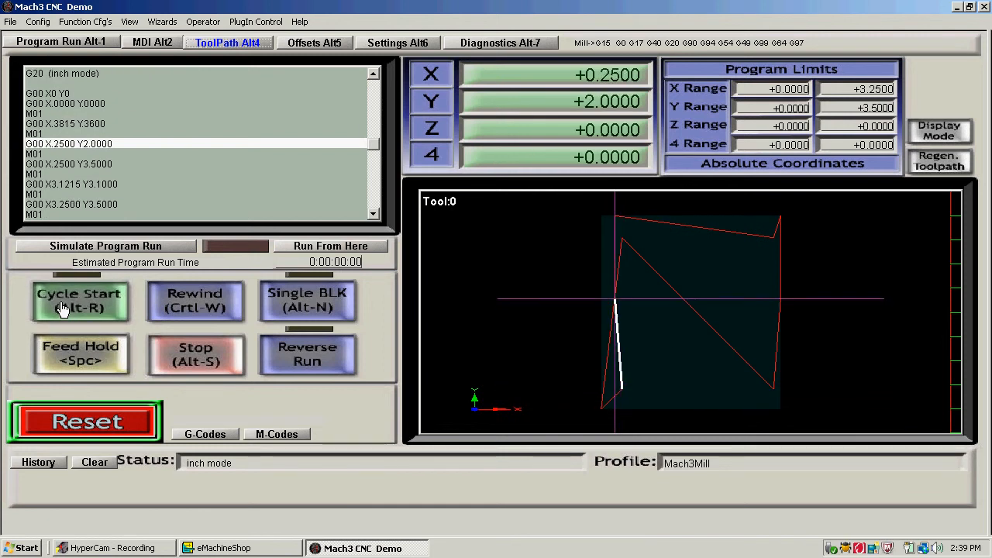
{"action": "left_click", "coordinate": [62, 310]}
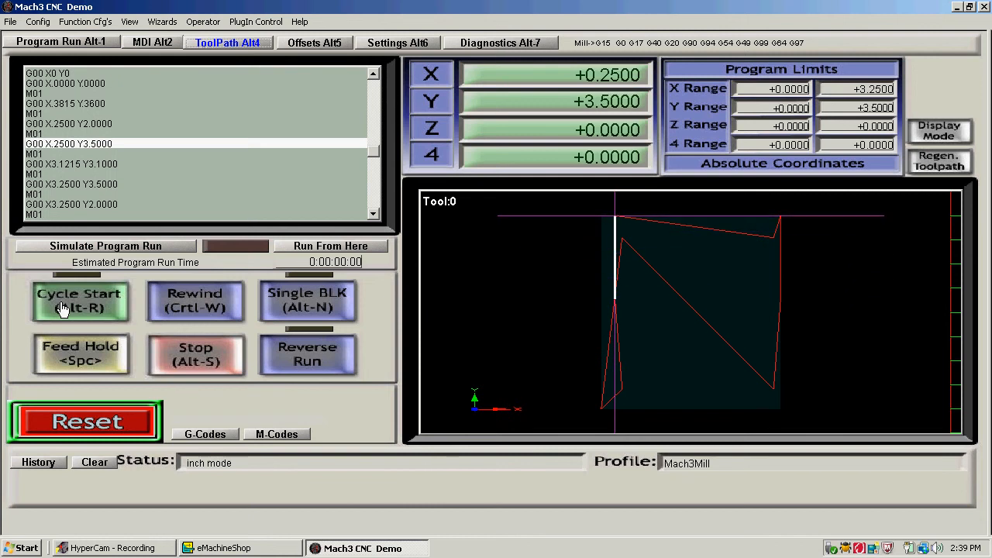
{"action": "left_click", "coordinate": [62, 309]}
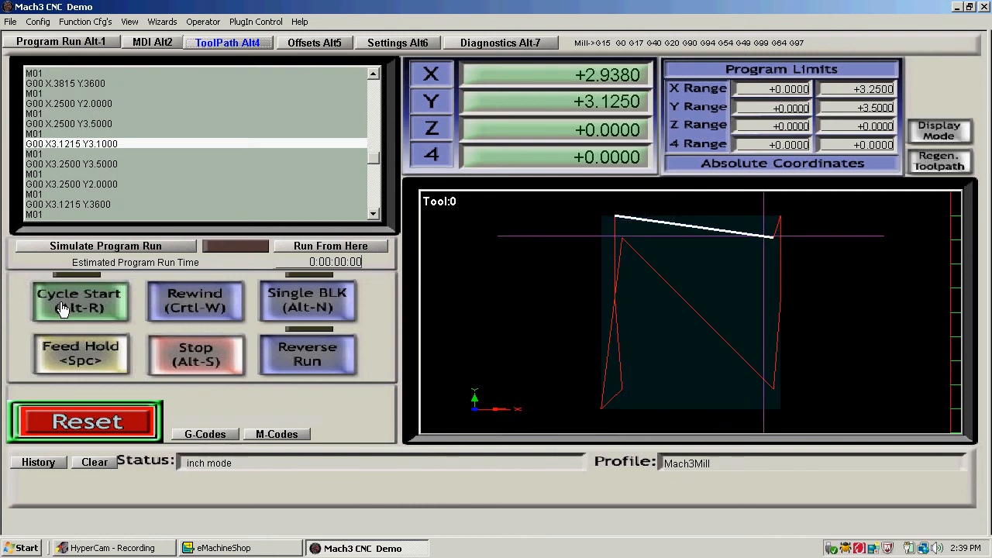
{"action": "left_click", "coordinate": [65, 310]}
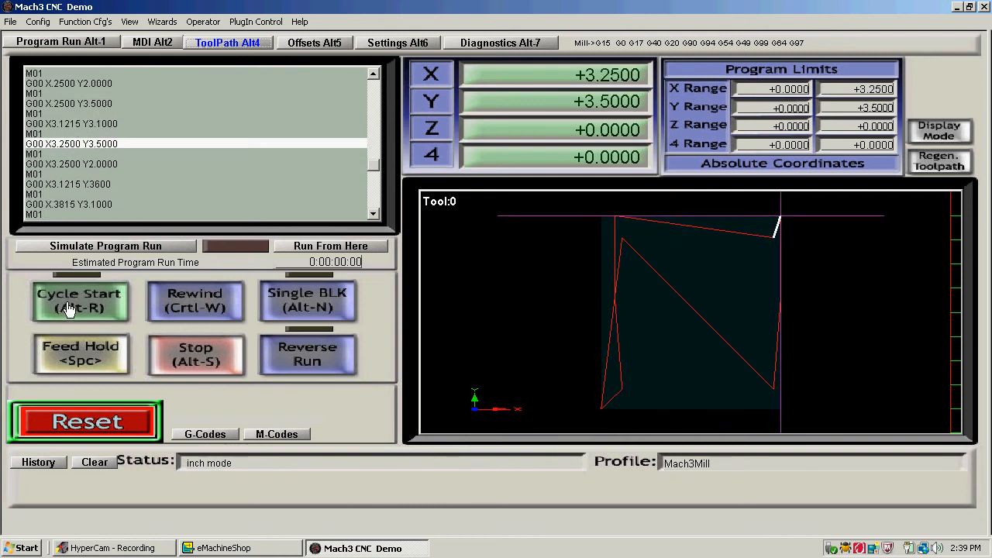
{"action": "left_click", "coordinate": [67, 308]}
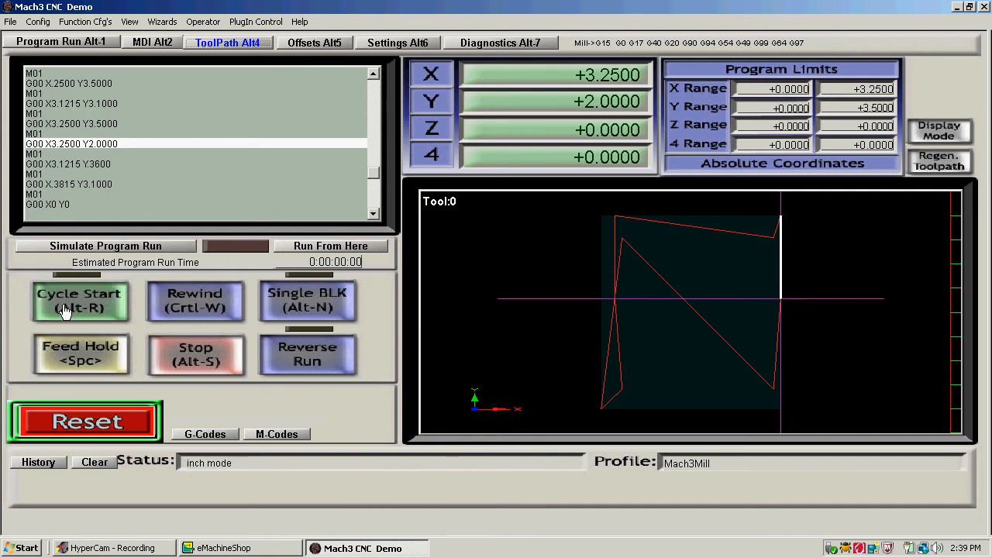
{"action": "left_click", "coordinate": [65, 310]}
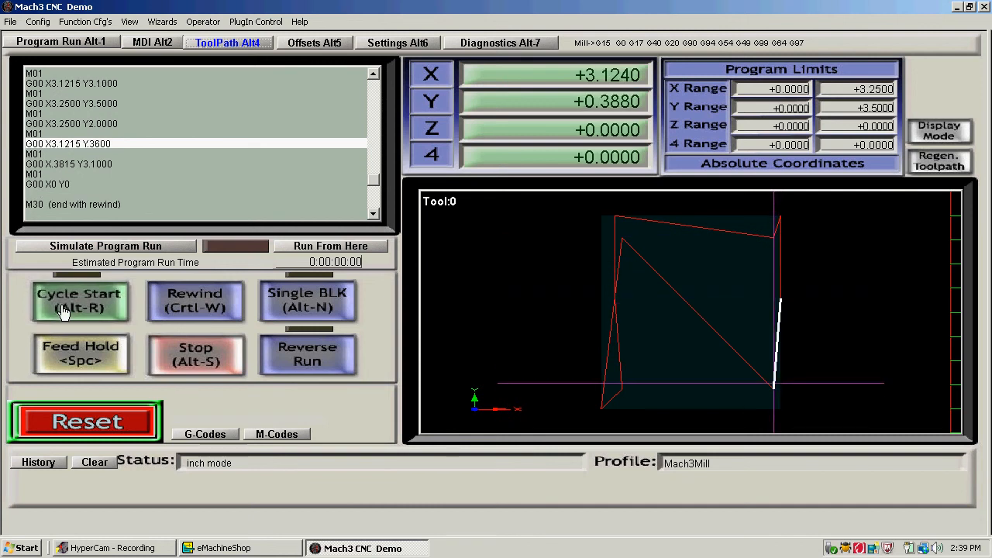
{"action": "left_click", "coordinate": [65, 309]}
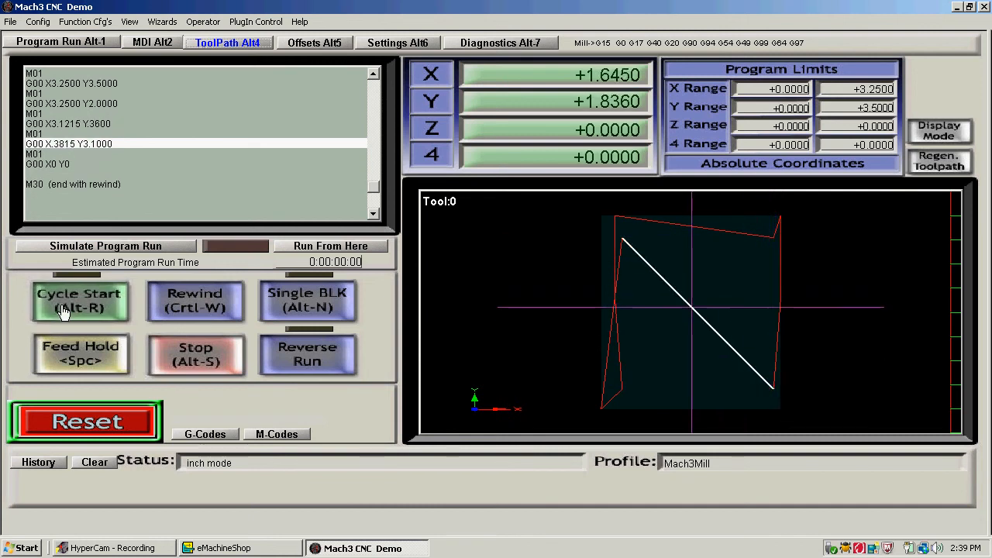
{"action": "left_click", "coordinate": [62, 313]}
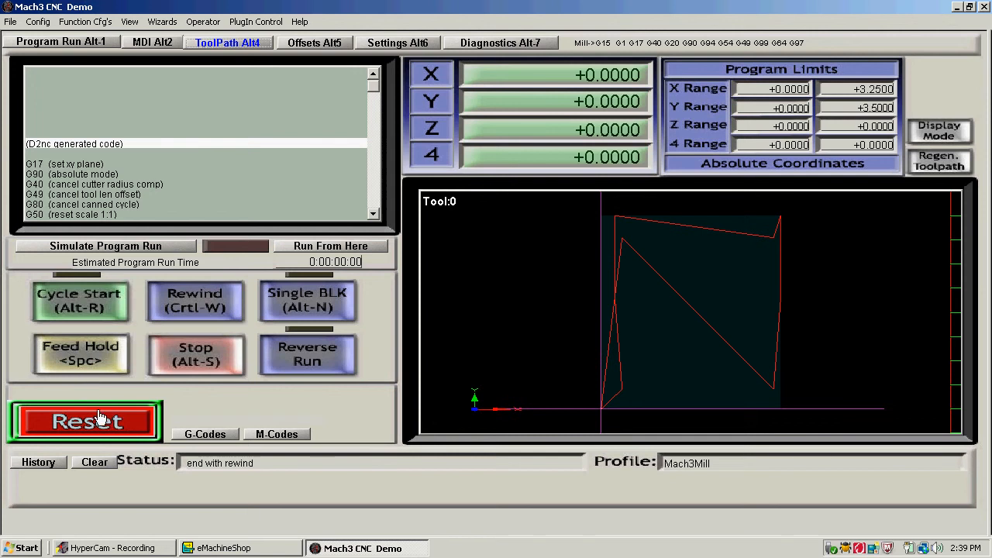
Step: Relaunch D2nc from Mach3 without reloading the last saved file, and set the shape source to CAD
{"action": "left_click", "coordinate": [54, 44]}
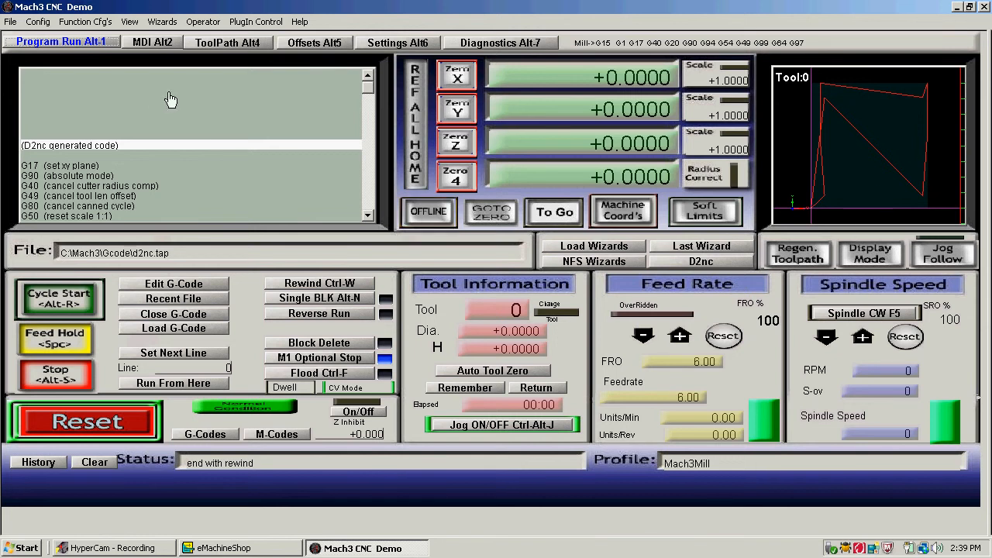
{"action": "left_click", "coordinate": [708, 263]}
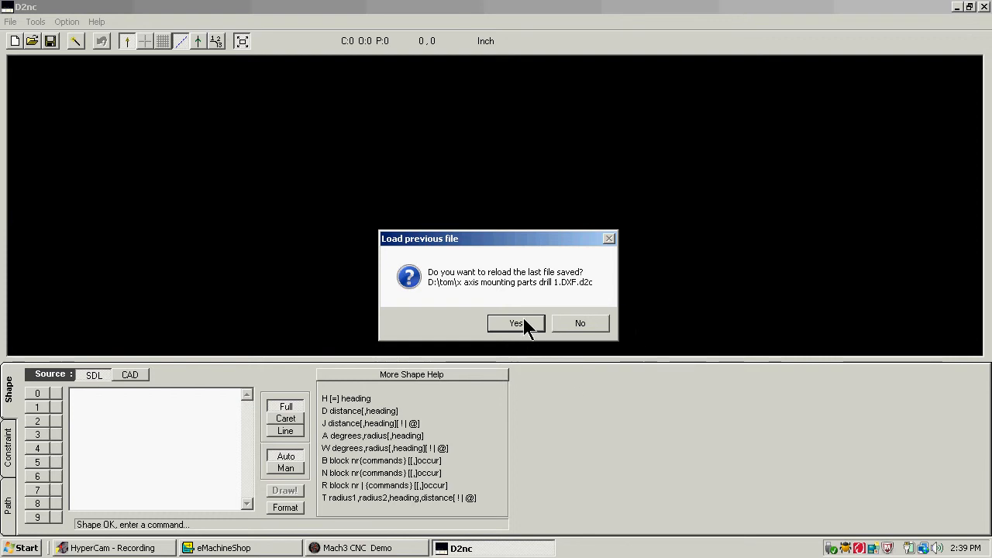
{"action": "left_click", "coordinate": [570, 323]}
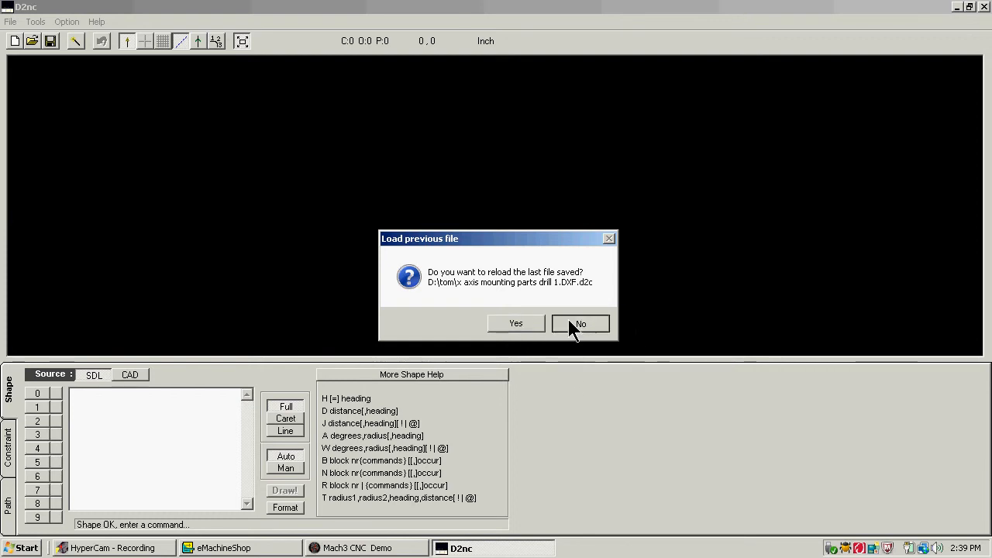
{"action": "left_click", "coordinate": [133, 379]}
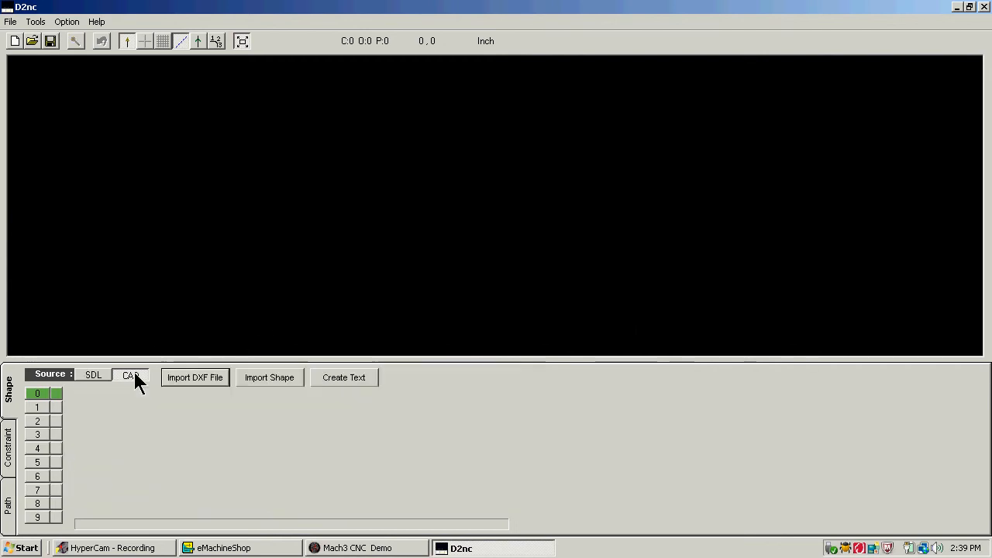
Step: Import the "x axis mounting parts 1" DXF with All Elements and no scaling, and set its origin to bottom left
{"action": "left_click", "coordinate": [191, 379]}
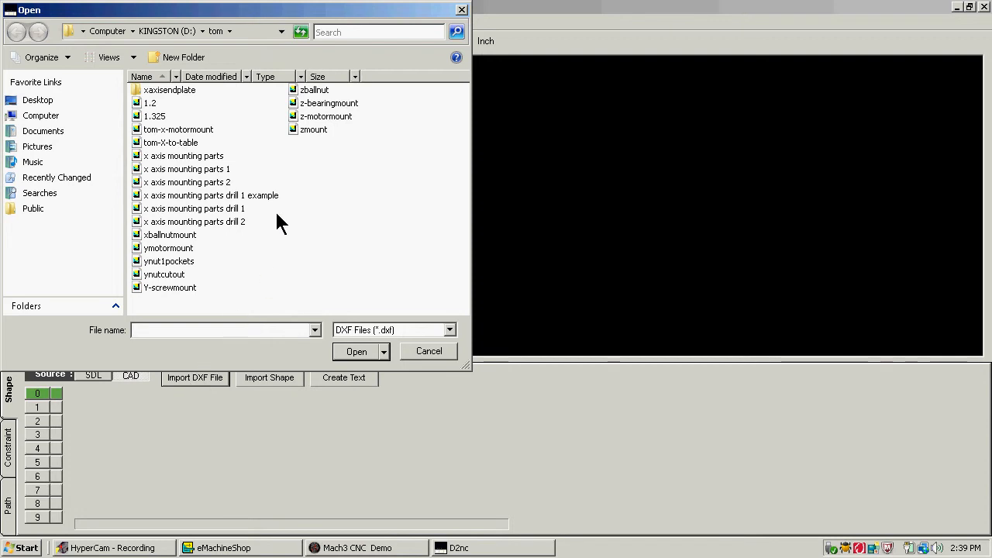
{"action": "left_click", "coordinate": [199, 171]}
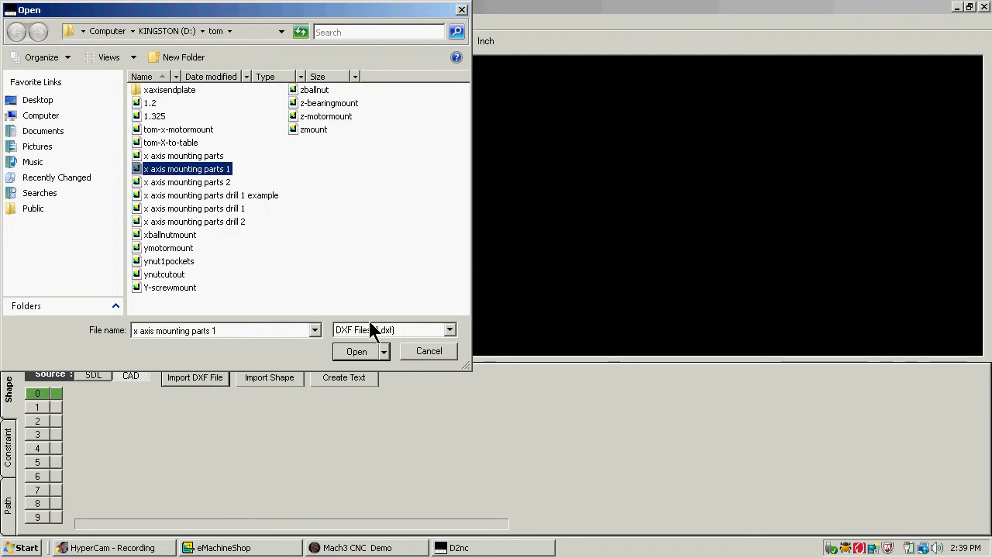
{"action": "left_click", "coordinate": [359, 349]}
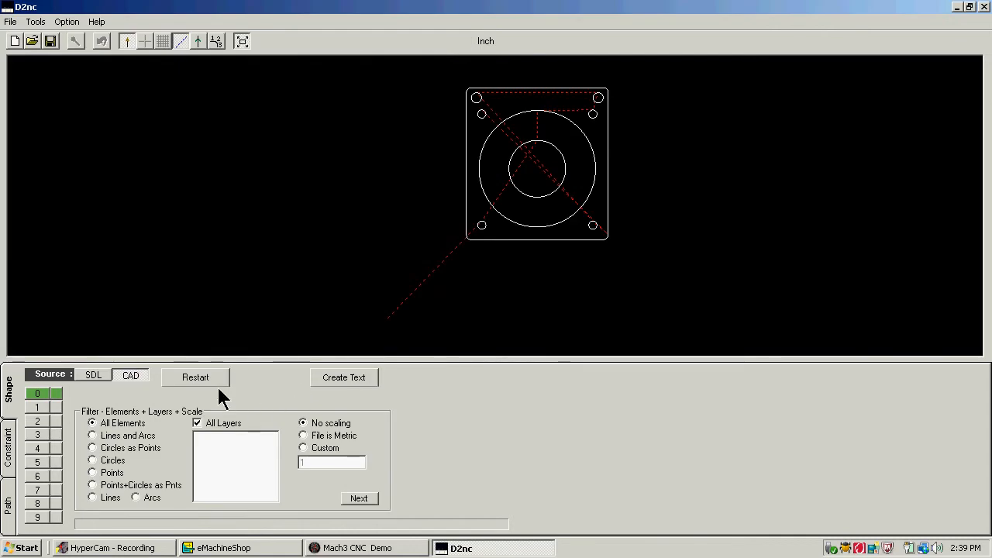
{"action": "left_click", "coordinate": [369, 500]}
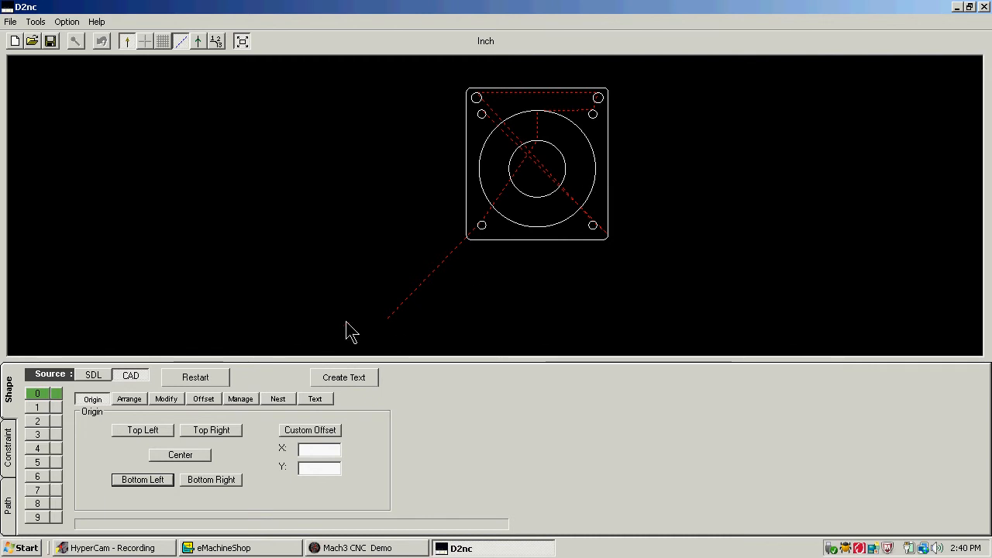
{"action": "left_click", "coordinate": [135, 478]}
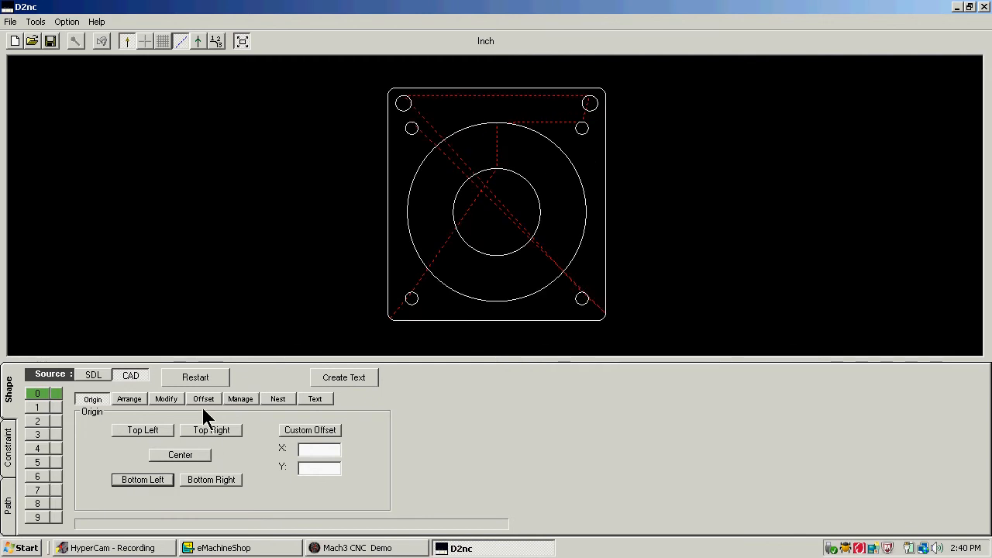
Step: Set the equipment constraints to a Safe Z of .5 in, Max Feed of 50 in/min and Max Spindle of 3000 RPM
{"action": "left_click", "coordinate": [10, 446]}
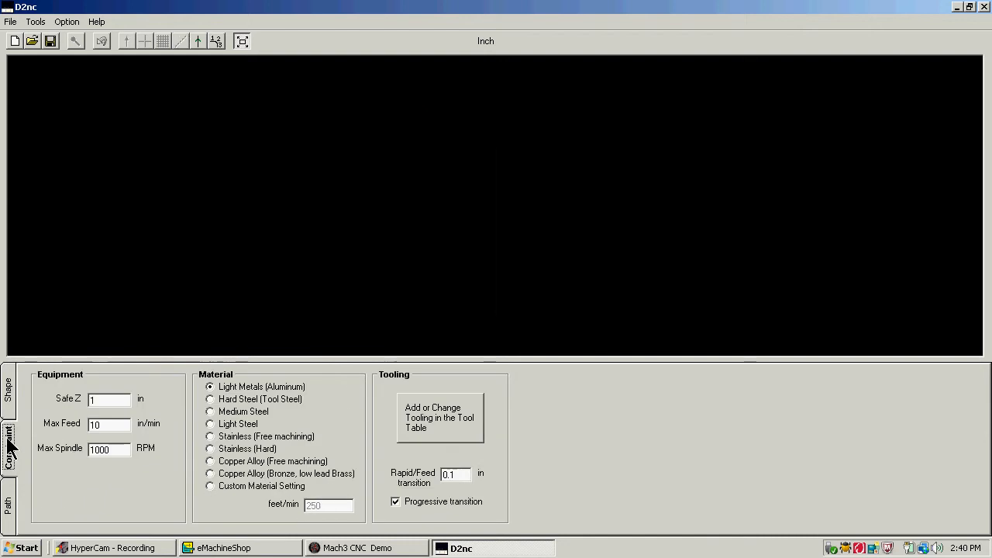
{"action": "left_click", "coordinate": [103, 401]}
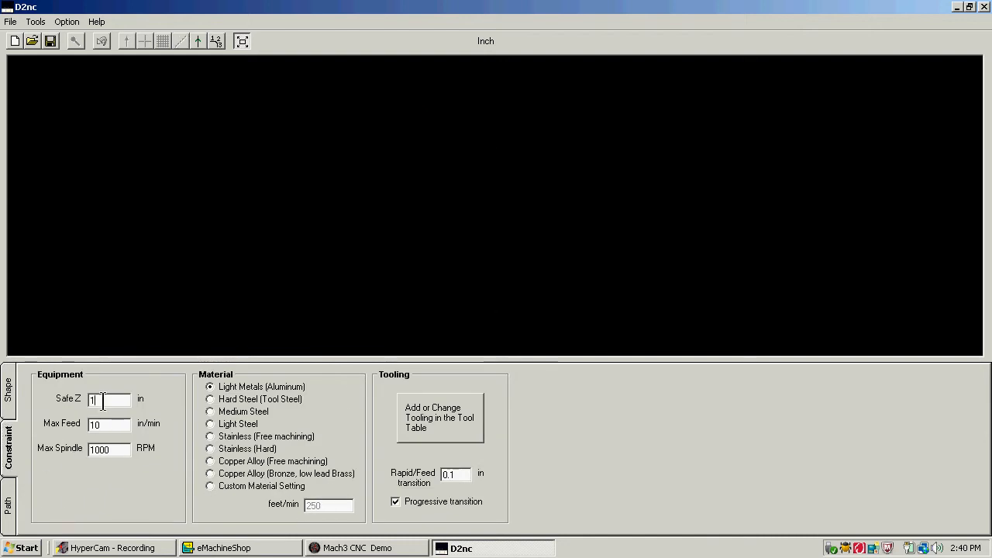
{"action": "key", "text": "BackSpace"}
{"action": "type", "text": "."}
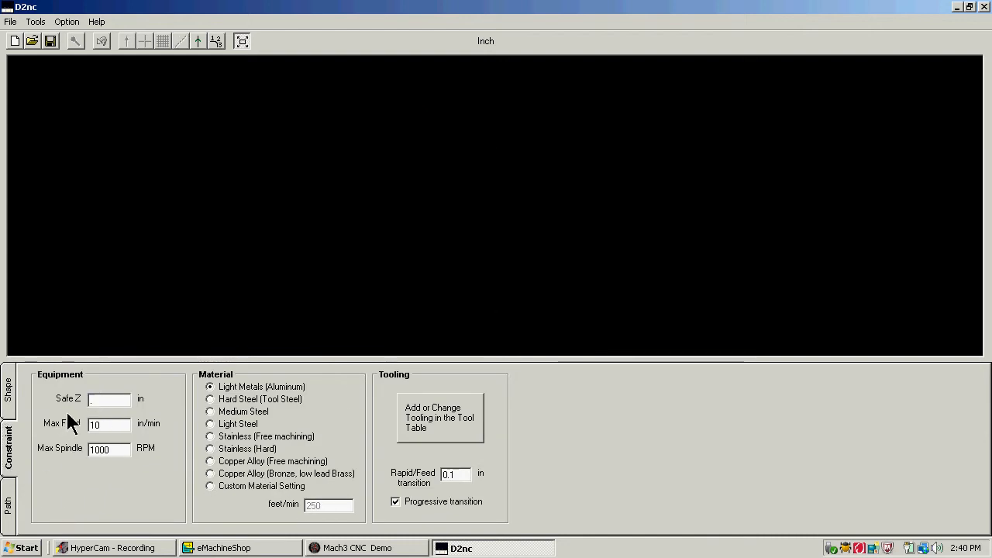
{"action": "type", "text": "5"}
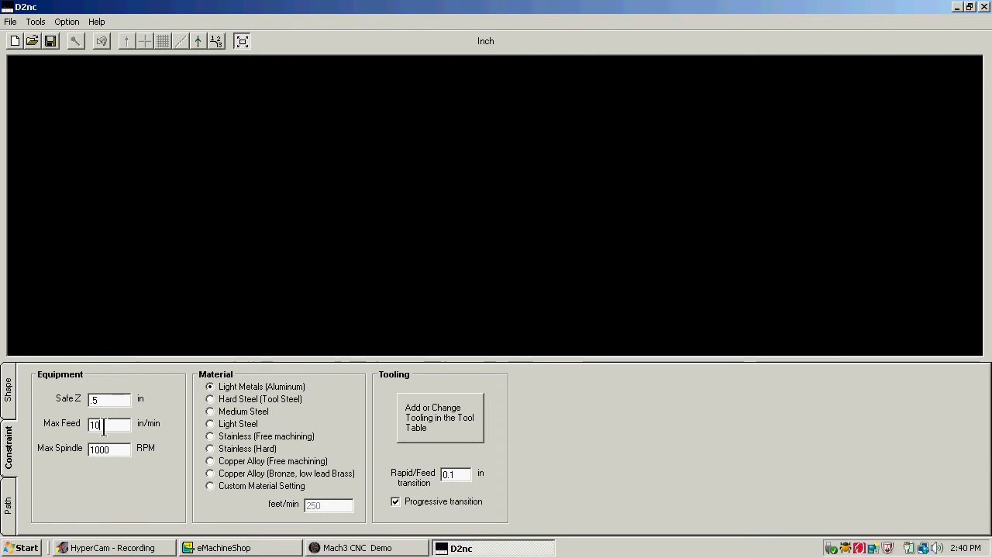
{"action": "left_click_drag", "start_coordinate": [103, 429], "coordinate": [61, 432]}
{"action": "type", "text": "50"}
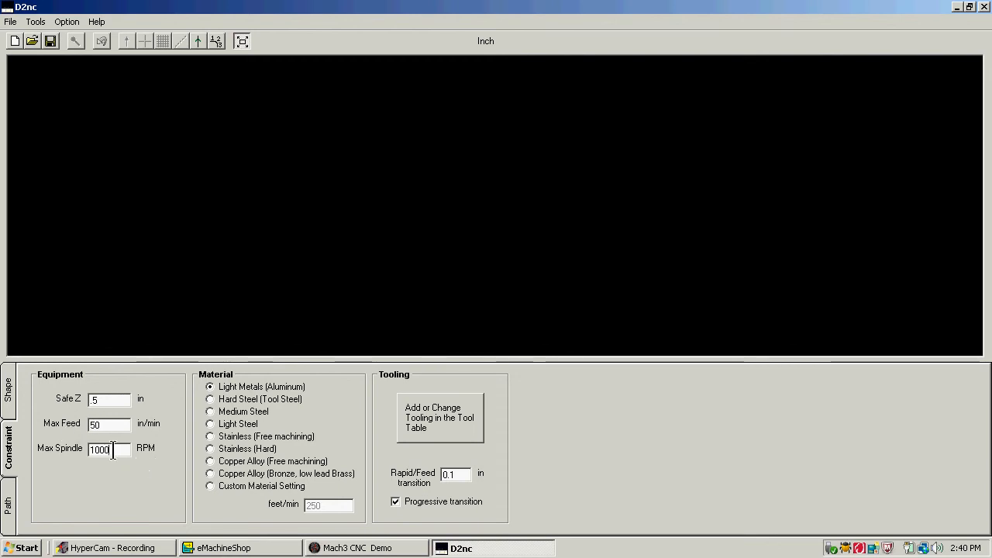
{"action": "left_click_drag", "start_coordinate": [115, 450], "coordinate": [43, 457]}
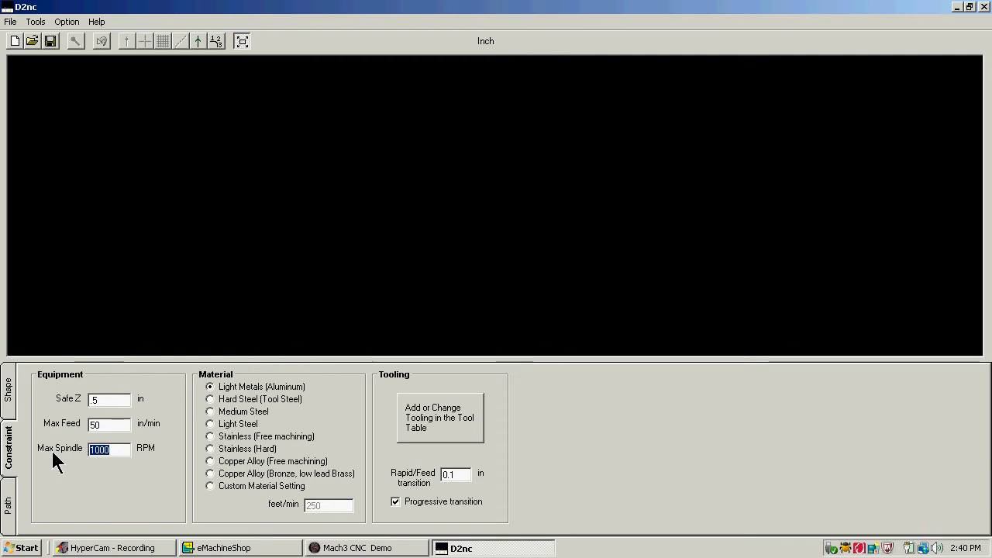
{"action": "type", "text": "3000"}
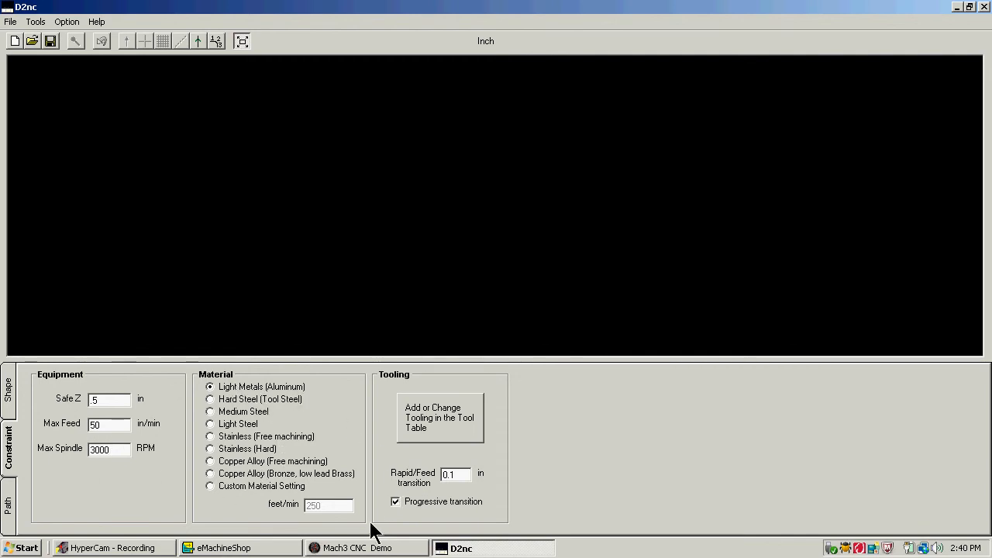
Step: Set up an outward offset for the imported shape with a tool diameter of .5
{"action": "left_click", "coordinate": [9, 506]}
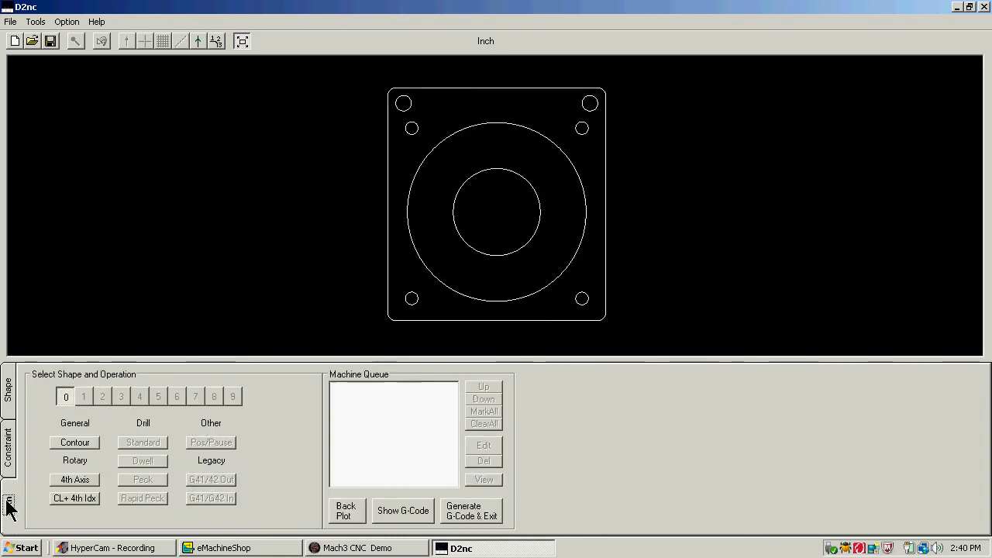
{"action": "left_click", "coordinate": [9, 392]}
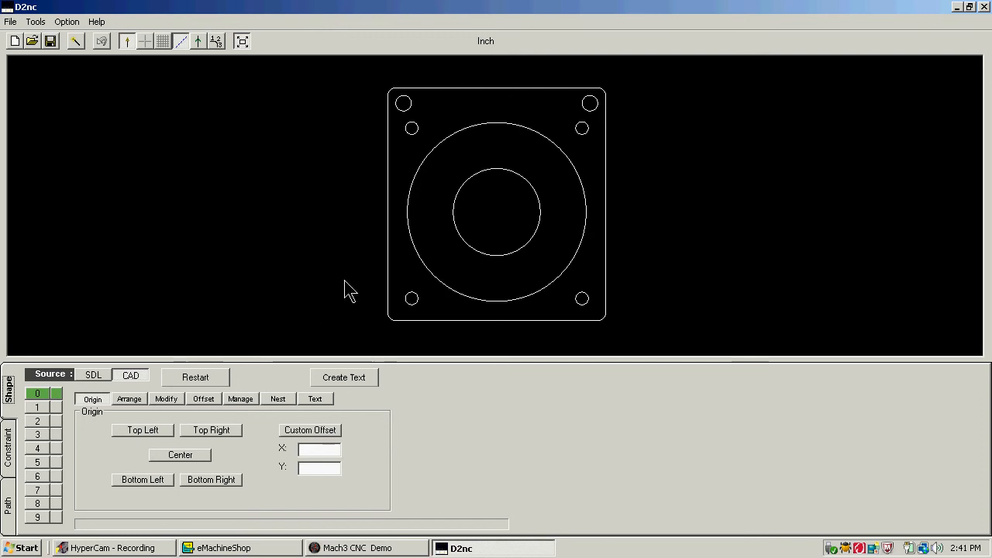
{"action": "left_click", "coordinate": [205, 400]}
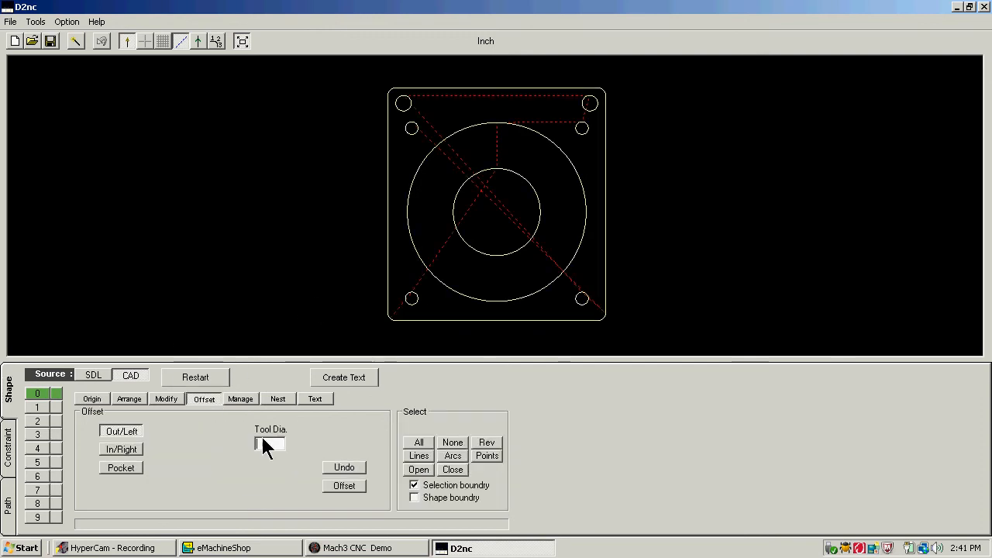
{"action": "type", "text": ".5"}
Step: Try a pocket offset on the large circle with a .5 tool and 50% step over, and undo it
{"action": "left_click", "coordinate": [449, 291]}
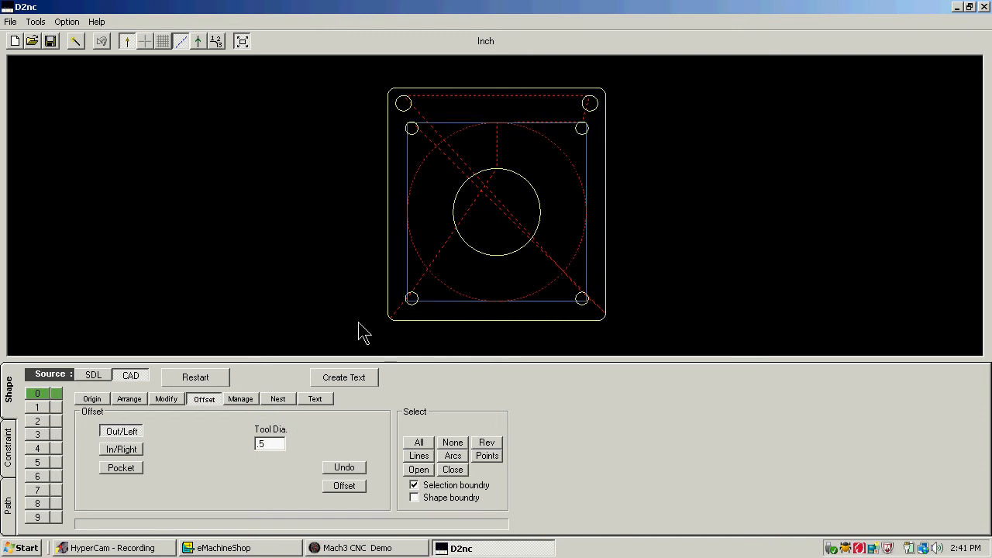
{"action": "left_click", "coordinate": [129, 466]}
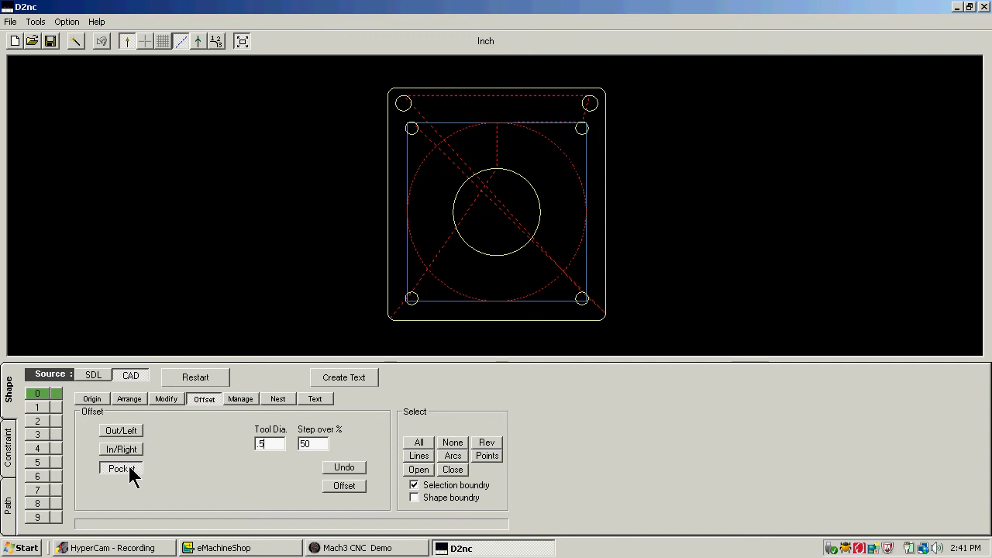
{"action": "left_click", "coordinate": [339, 484]}
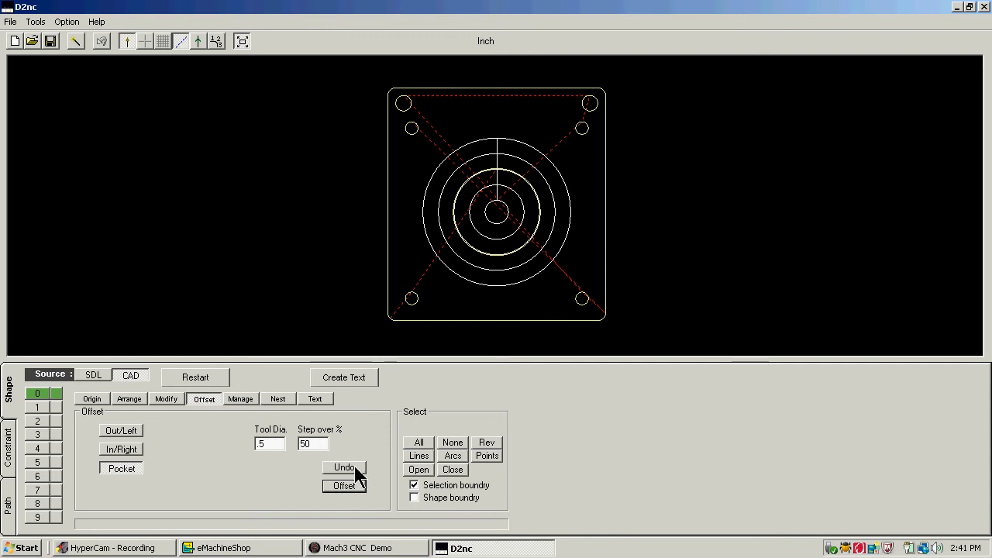
{"action": "left_click", "coordinate": [354, 469]}
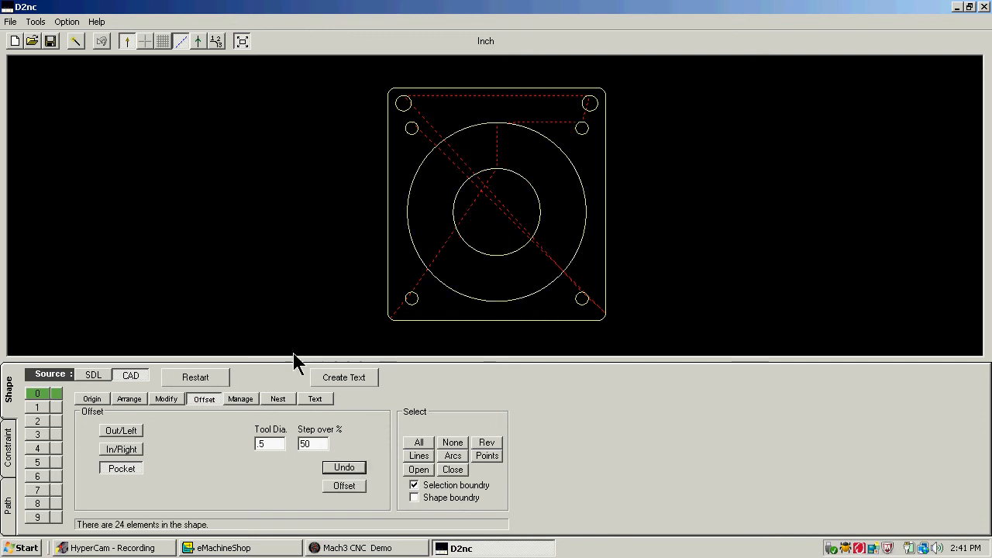
Step: Offset the central circle inward for the .5 diameter tool
{"action": "left_click", "coordinate": [459, 239]}
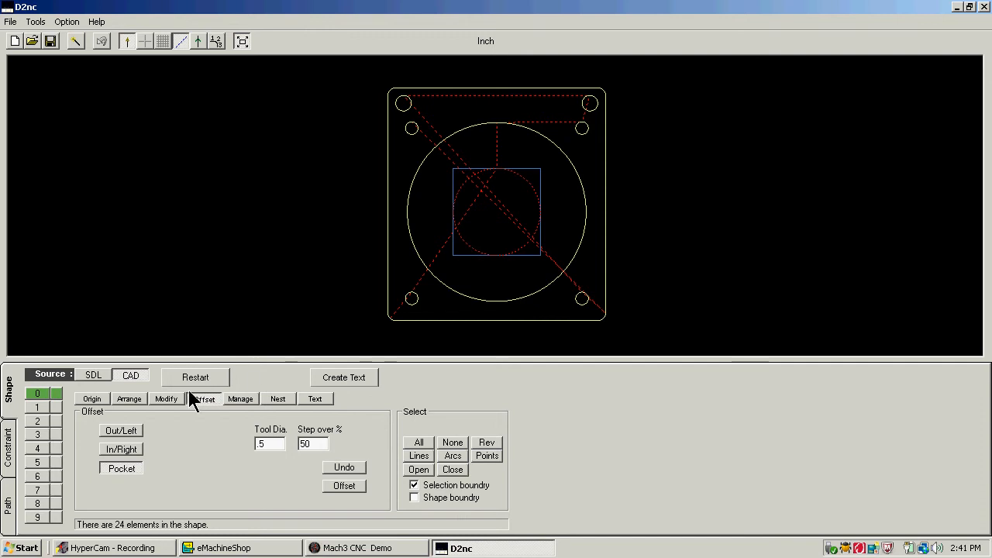
{"action": "left_click", "coordinate": [130, 454]}
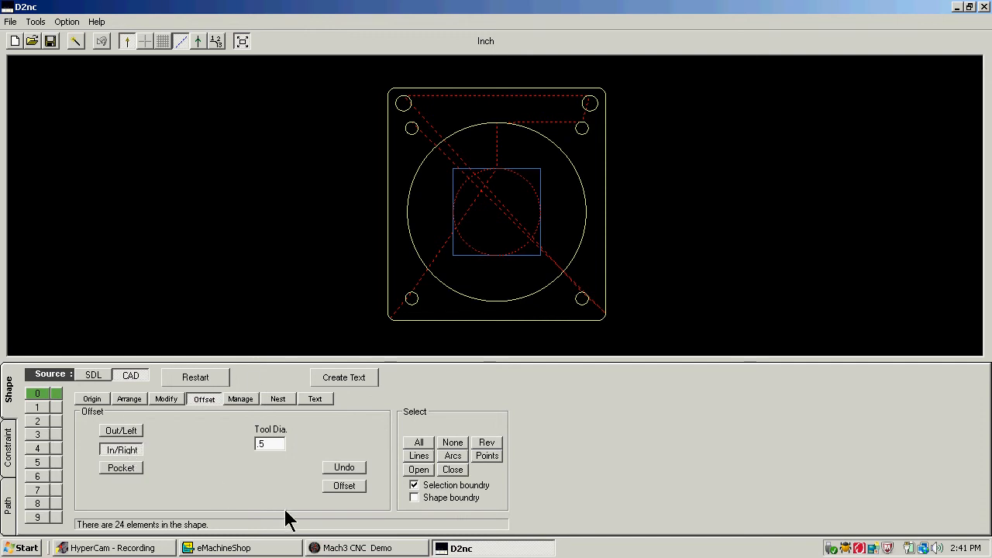
{"action": "left_click", "coordinate": [358, 488]}
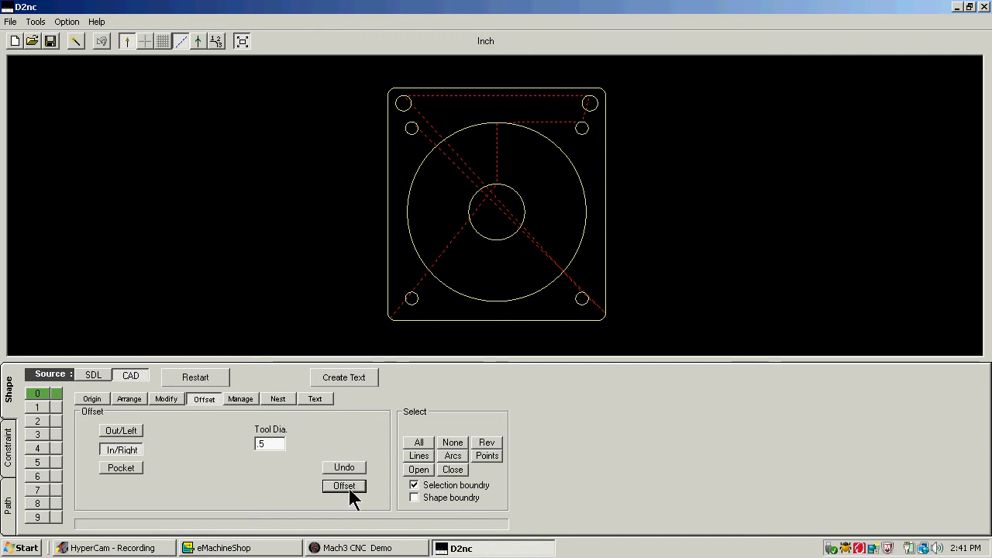
Step: Create a pocket offset inside the large circle with the .5 tool and a 50% step over
{"action": "left_click", "coordinate": [420, 267]}
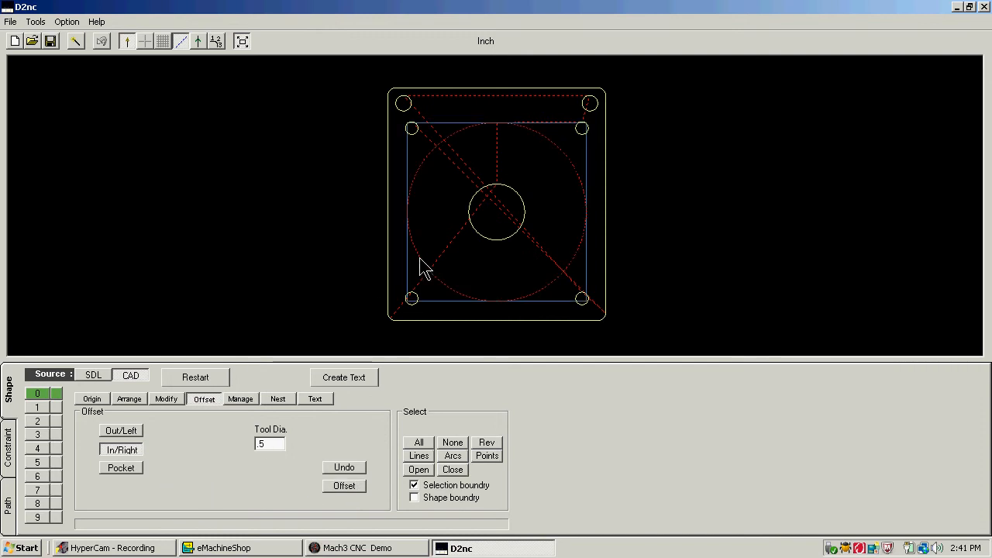
{"action": "left_click", "coordinate": [112, 469]}
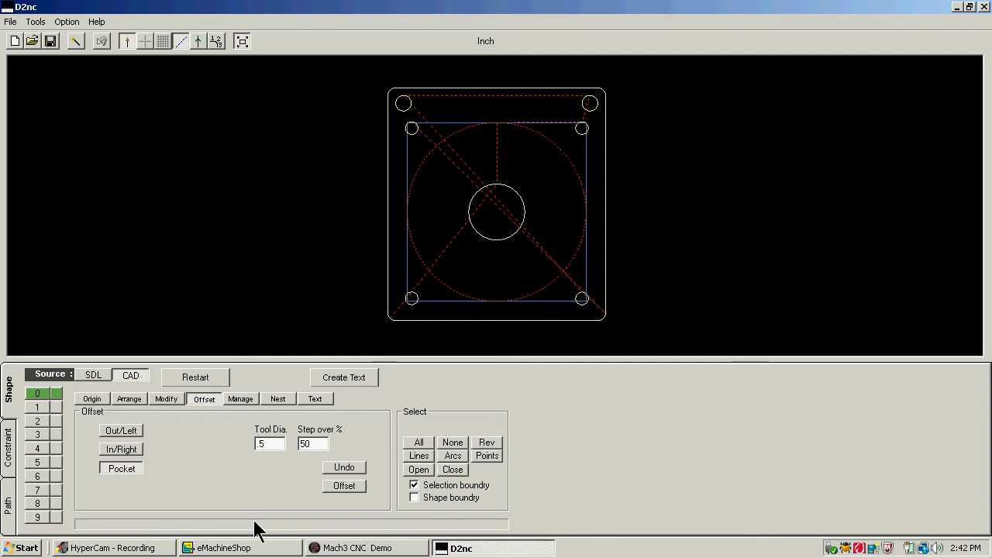
{"action": "left_click", "coordinate": [327, 488]}
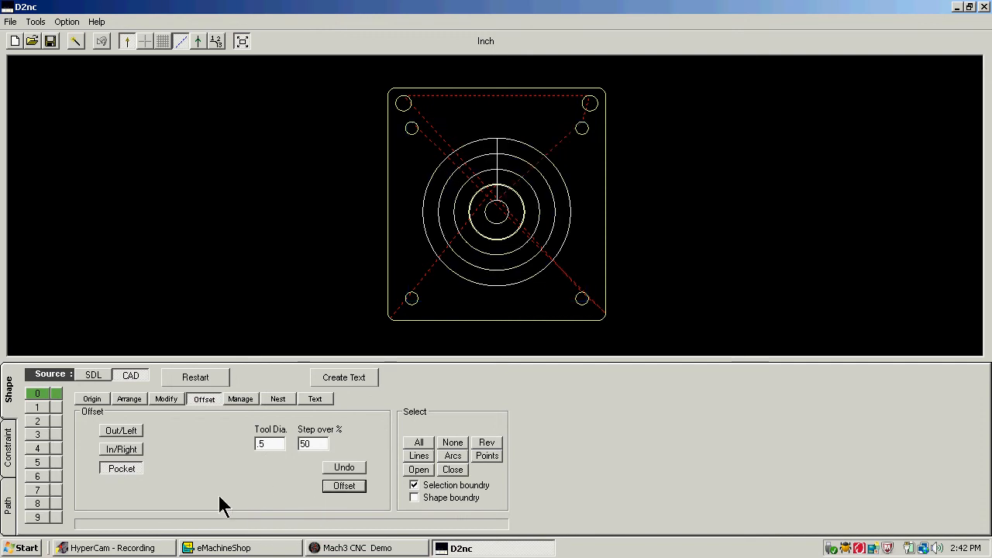
Step: Offset the plate's outer rounded outline outward for the .5 diameter tool
{"action": "left_click", "coordinate": [389, 187]}
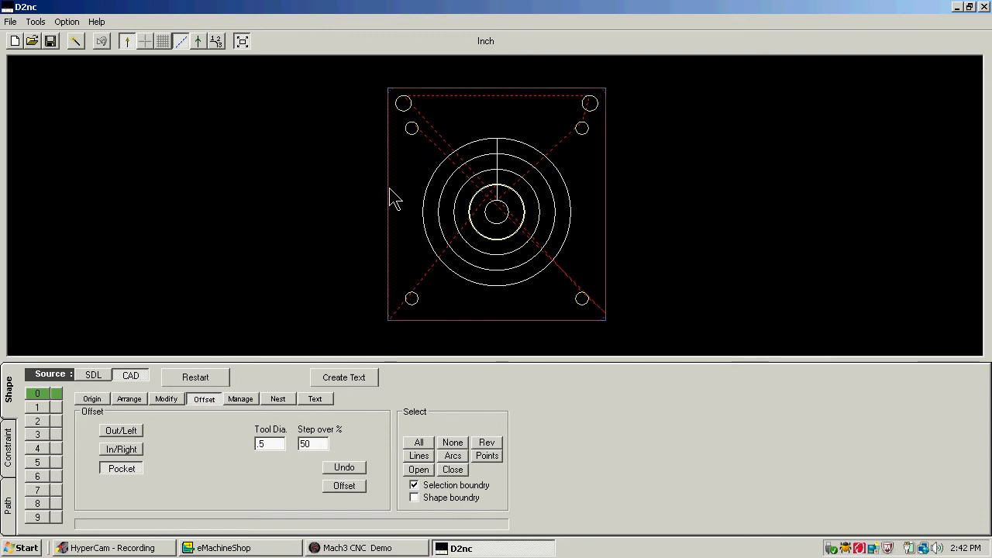
{"action": "left_click", "coordinate": [129, 437]}
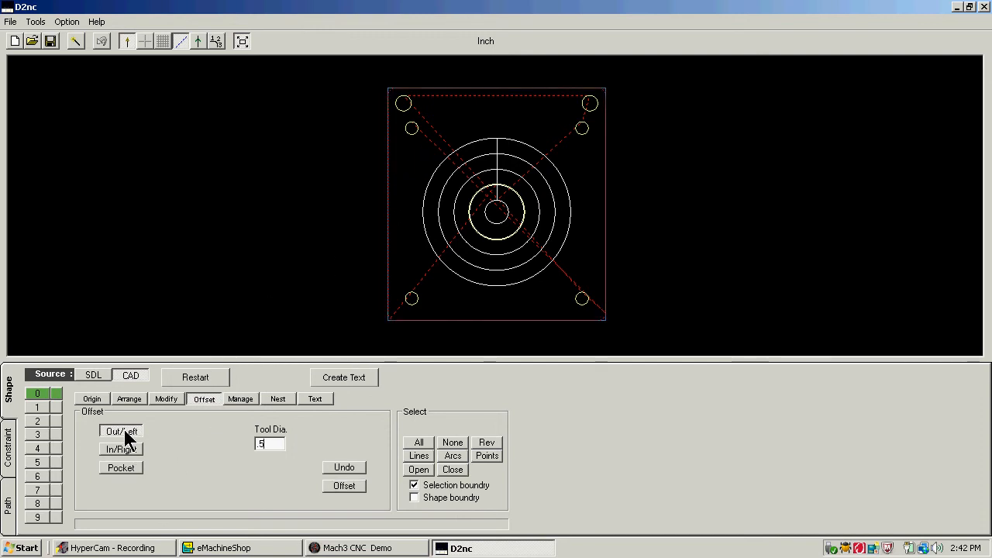
{"action": "left_click", "coordinate": [340, 485]}
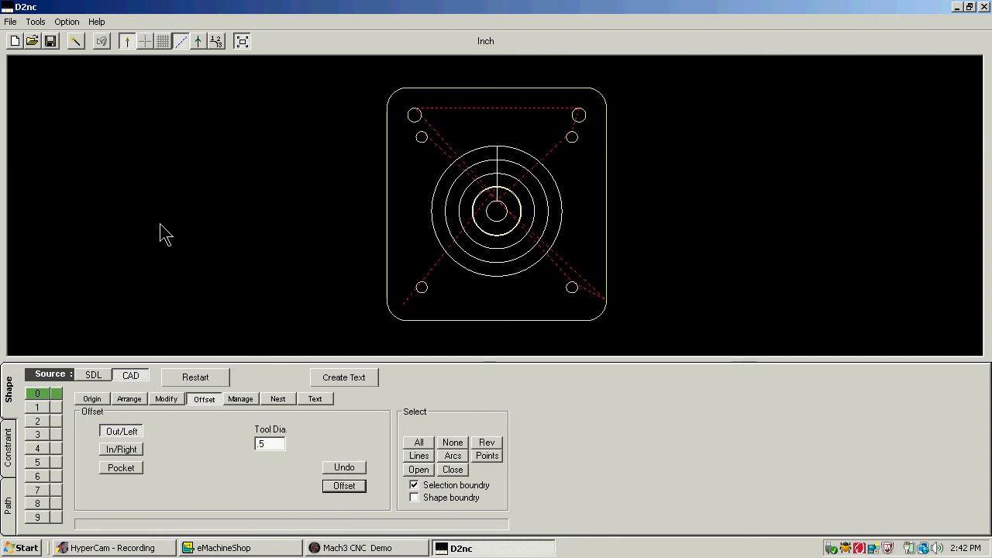
Step: Start a Contour operation on a local shape containing only the concentric pocket path
{"action": "left_click", "coordinate": [8, 508]}
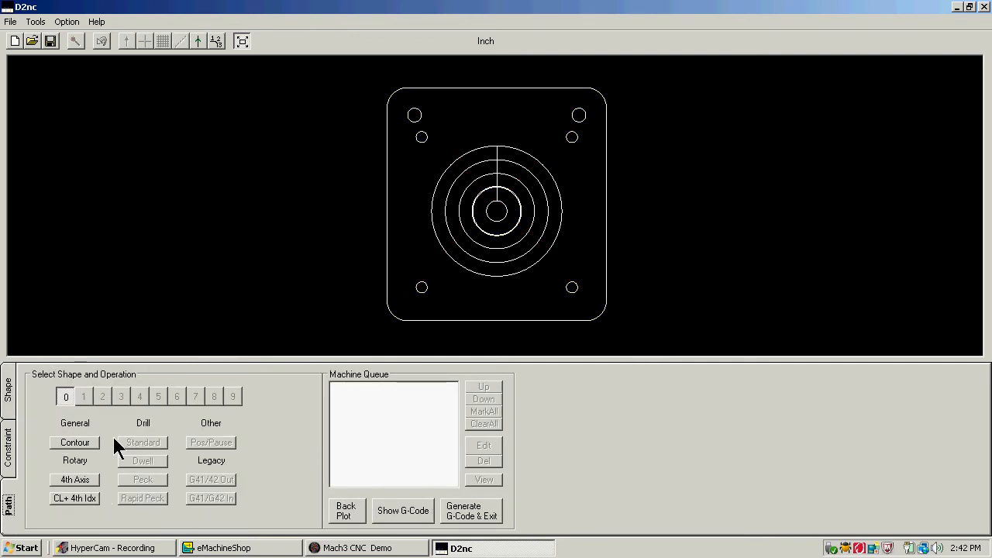
{"action": "left_click", "coordinate": [88, 441]}
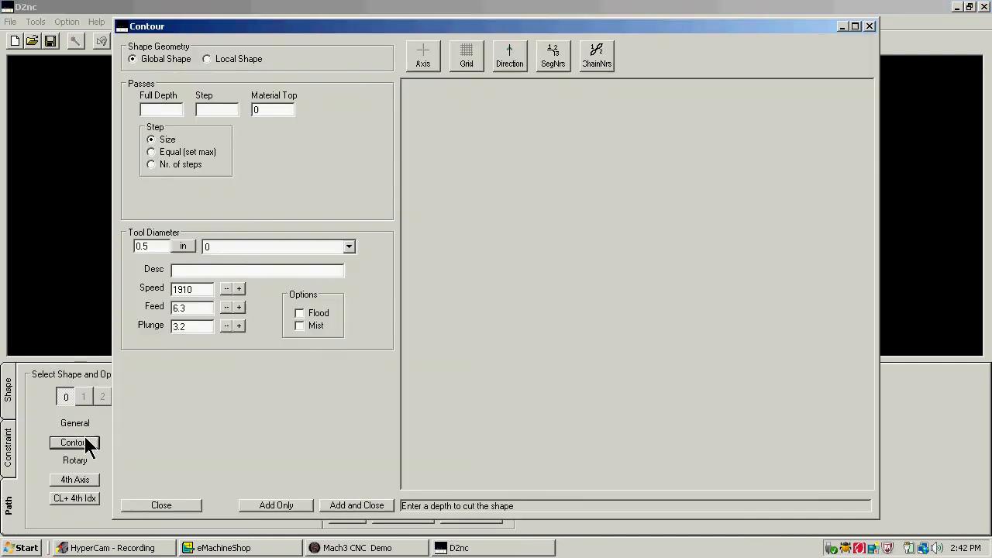
{"action": "left_click", "coordinate": [249, 60]}
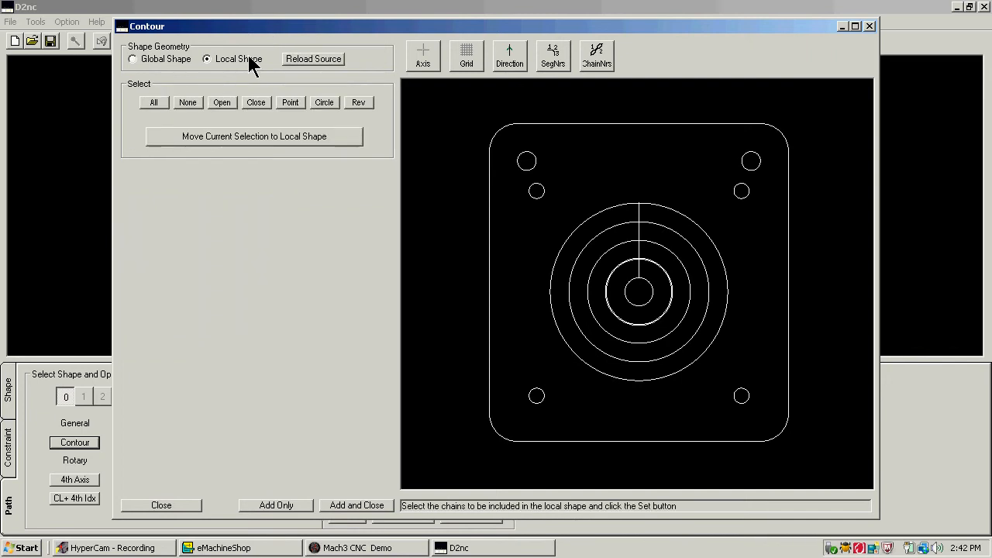
{"action": "left_click", "coordinate": [187, 104]}
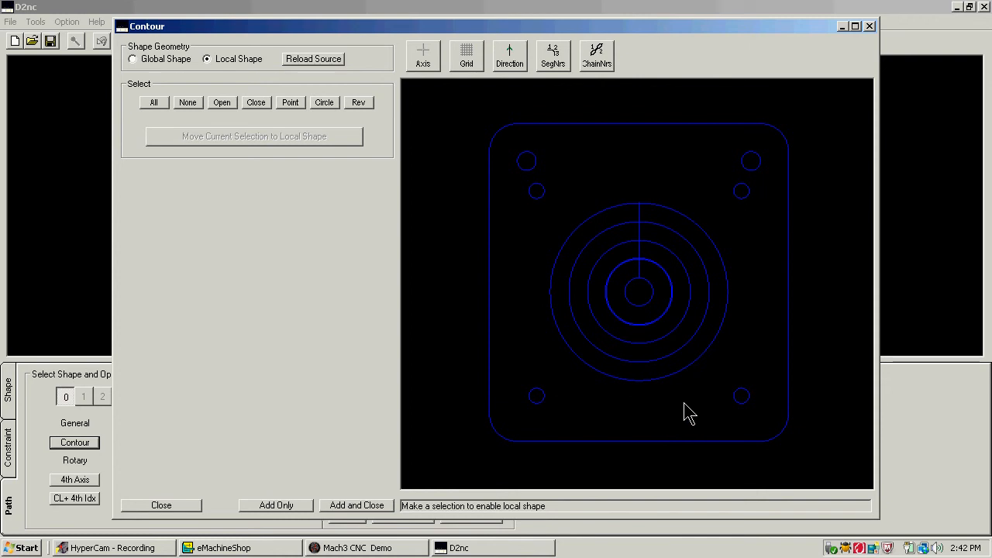
{"action": "left_click", "coordinate": [650, 382]}
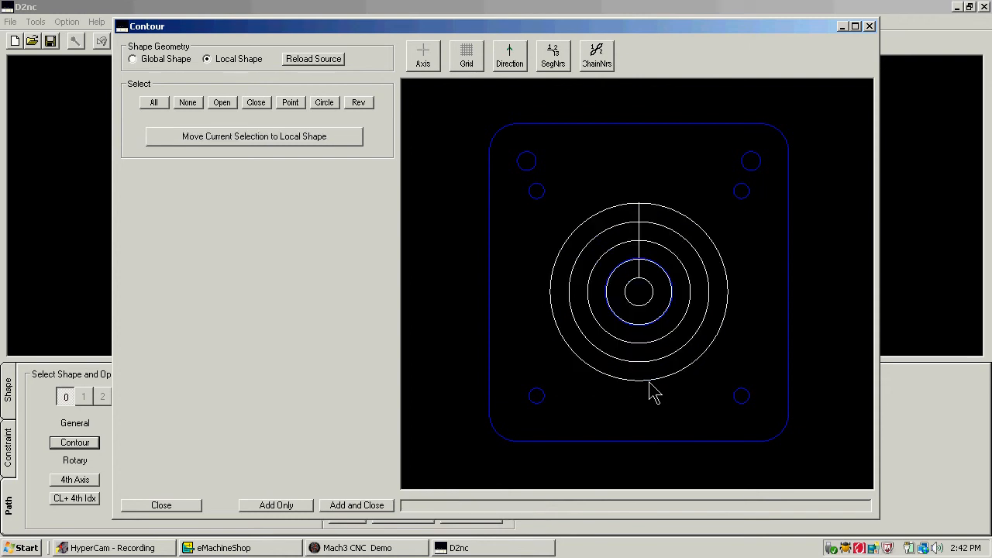
{"action": "left_click", "coordinate": [228, 138]}
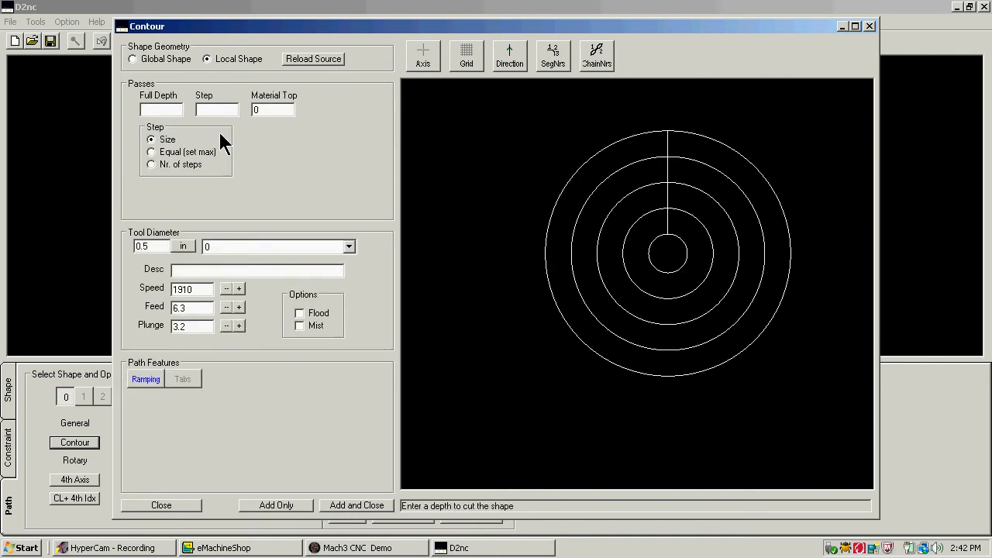
Step: Set the pocket contour's full depth to .1 with a step of .05, and add it to the machine queue
{"action": "left_click", "coordinate": [169, 109]}
{"action": "type", "text": ".1"}
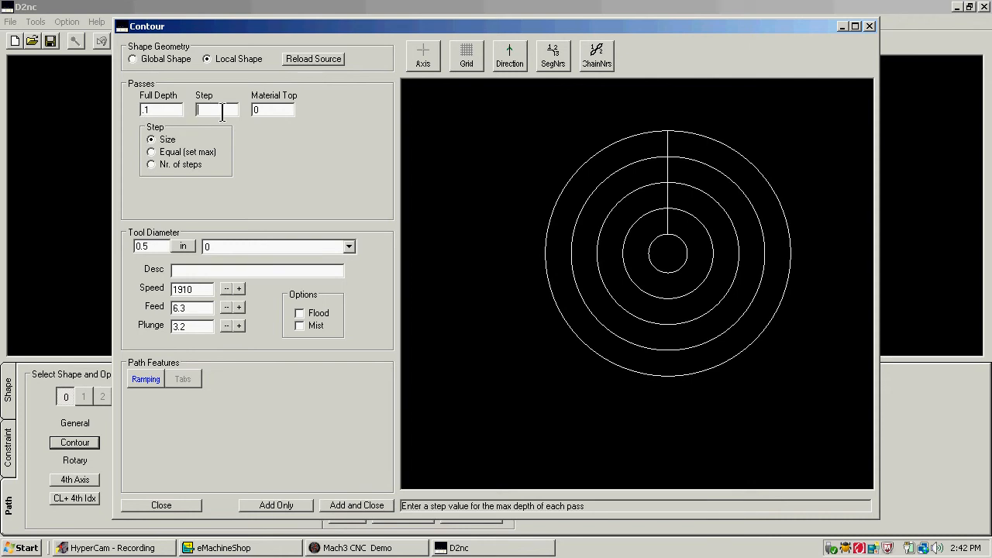
{"action": "type", "text": ".05"}
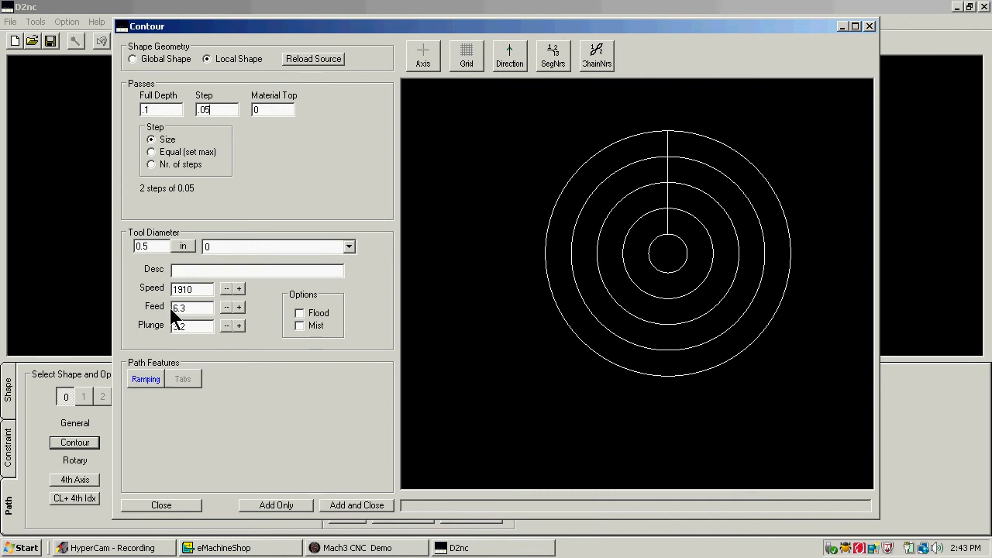
{"action": "left_click", "coordinate": [346, 505]}
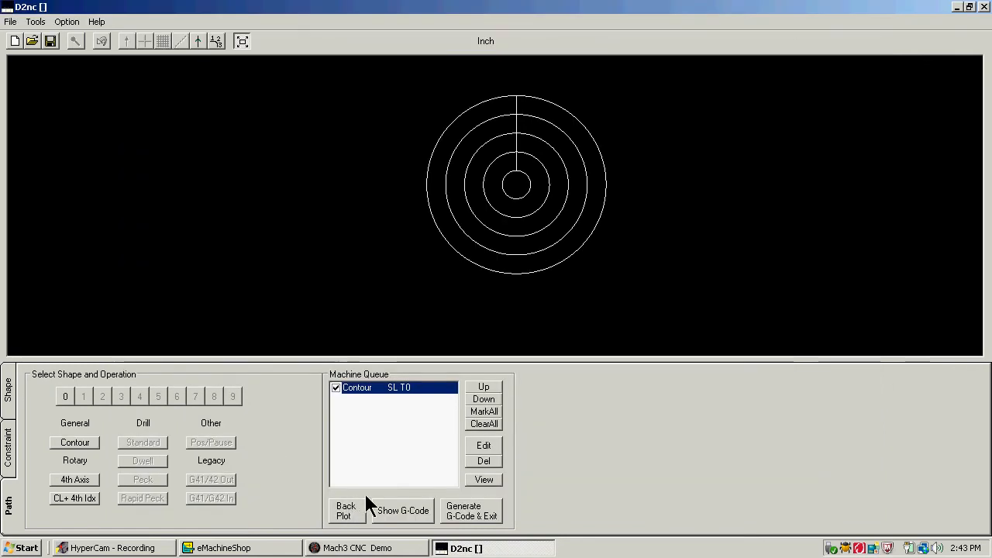
Step: Start a second Contour operation on a local shape containing only the central hole's offset circle
{"action": "left_click", "coordinate": [98, 445]}
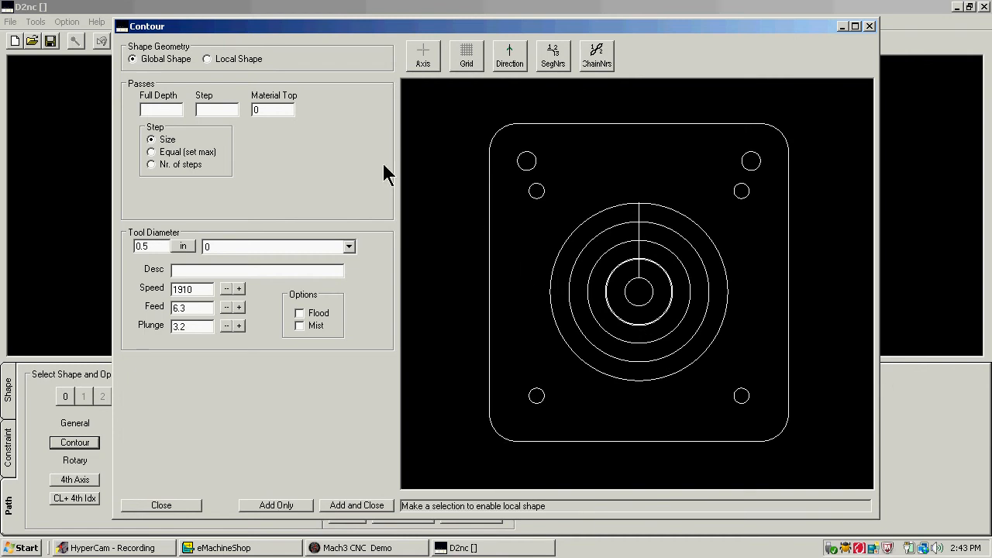
{"action": "left_click", "coordinate": [229, 59]}
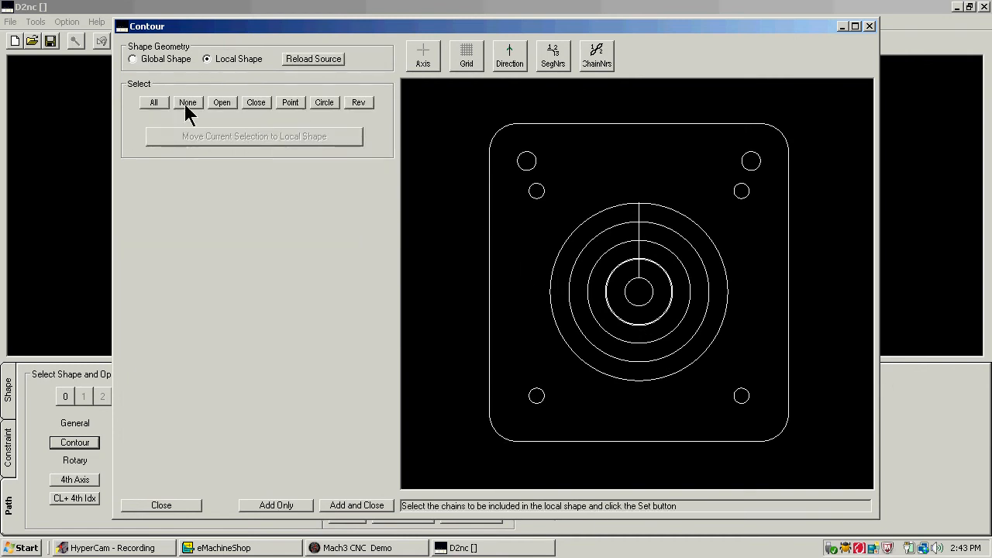
{"action": "left_click", "coordinate": [190, 104]}
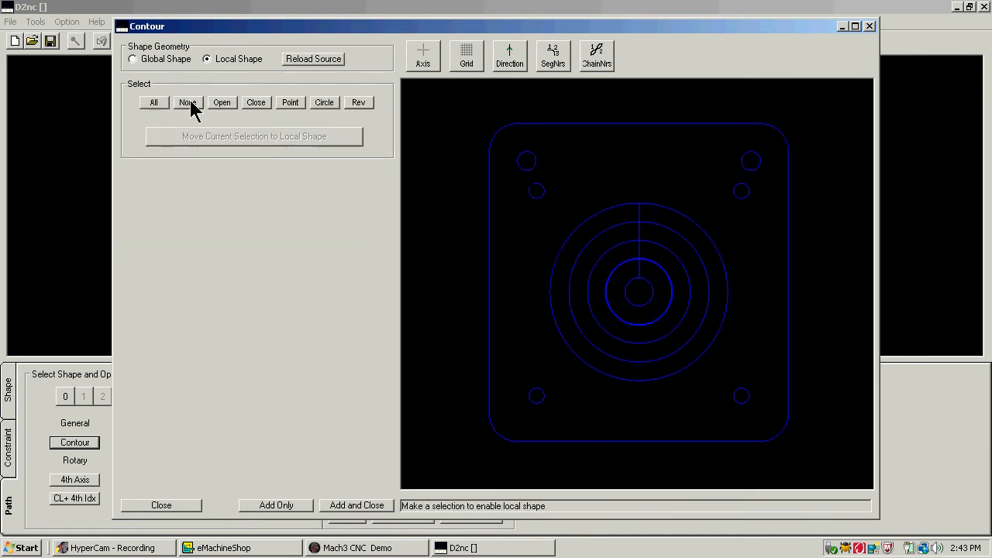
{"action": "left_click", "coordinate": [672, 305]}
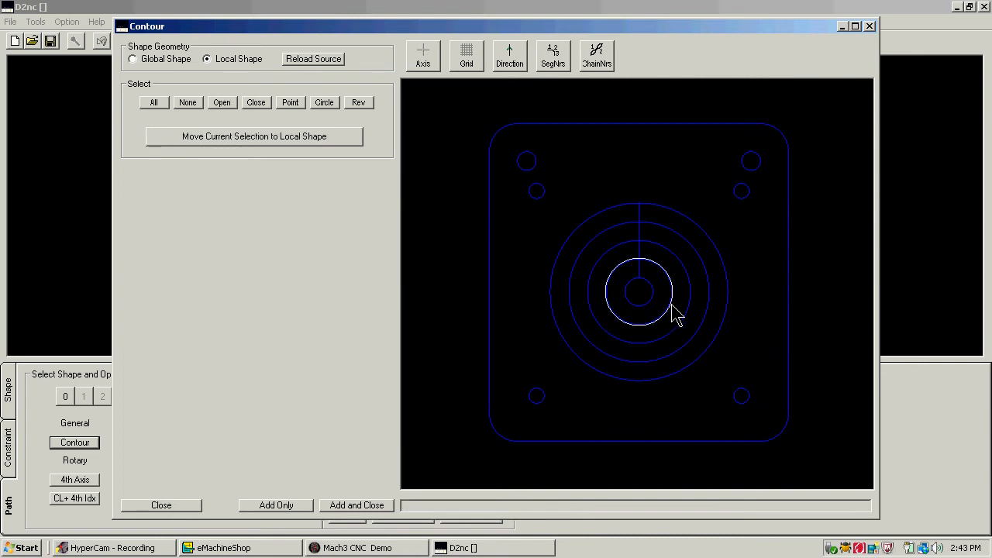
{"action": "left_click", "coordinate": [209, 136]}
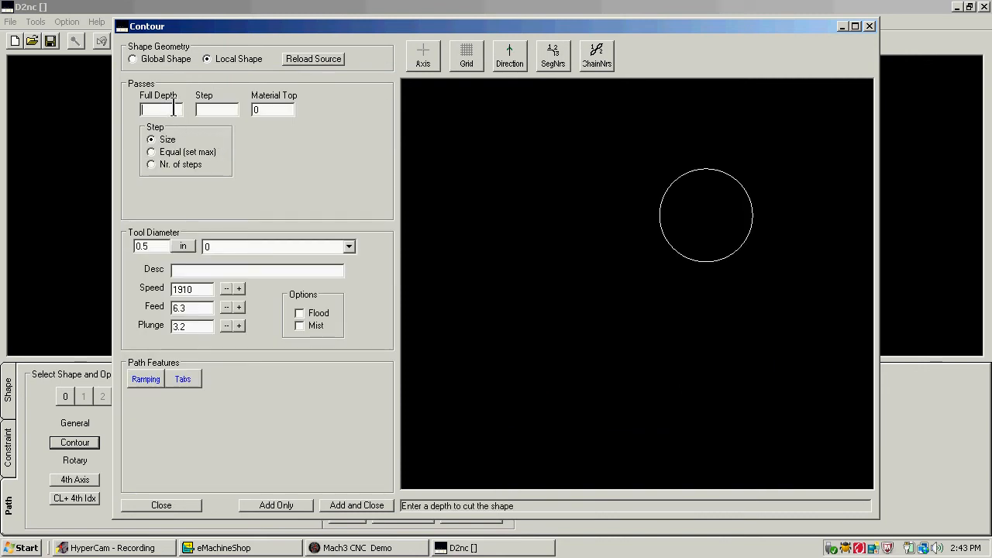
Step: Set the central hole contour's full depth to .510 with a step of .05
{"action": "type", "text": "."}
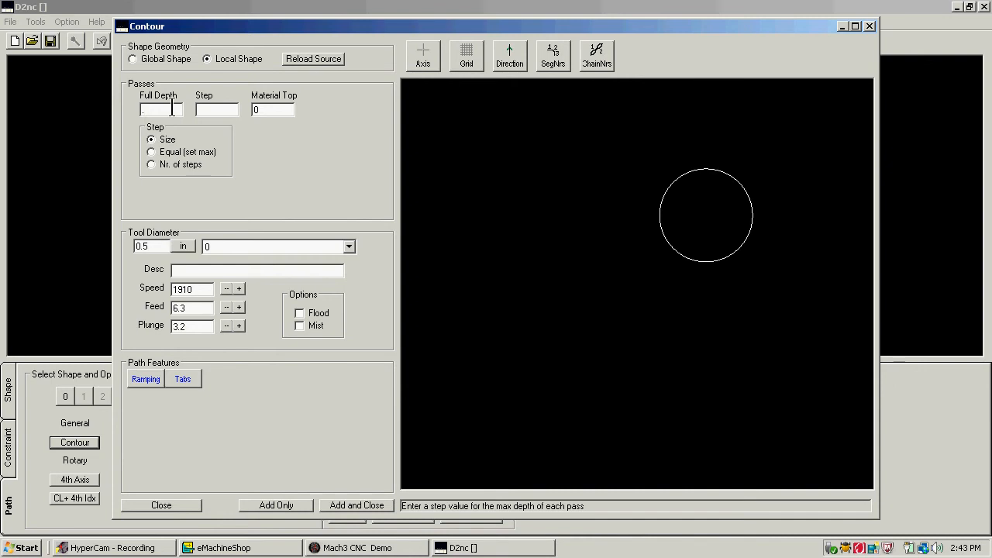
{"action": "type", "text": "510"}
{"action": "left_click", "coordinate": [216, 110]}
{"action": "type", "text": ".05"}
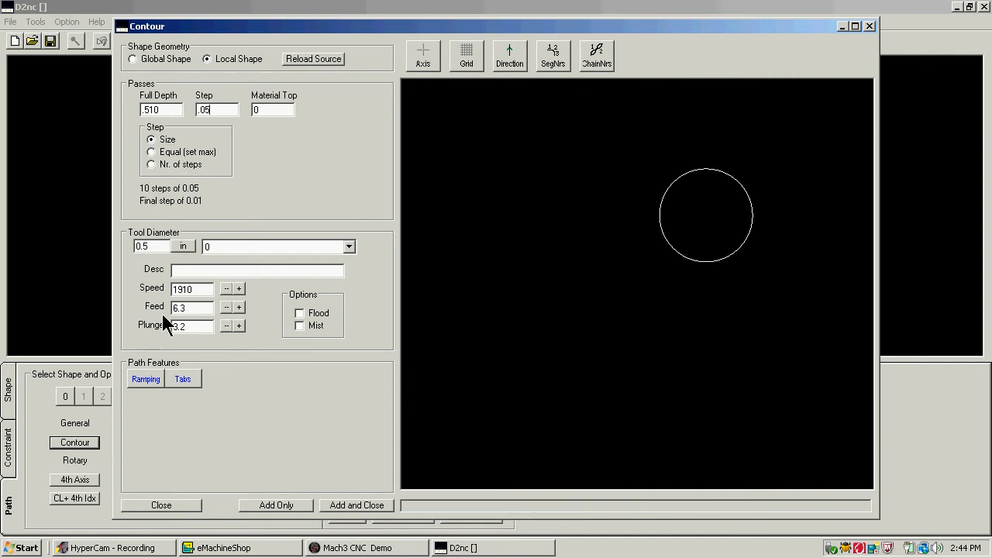
Step: Enable ramping at the maximum ramp distance for the central hole contour, and add it to the machine queue
{"action": "left_click", "coordinate": [147, 381]}
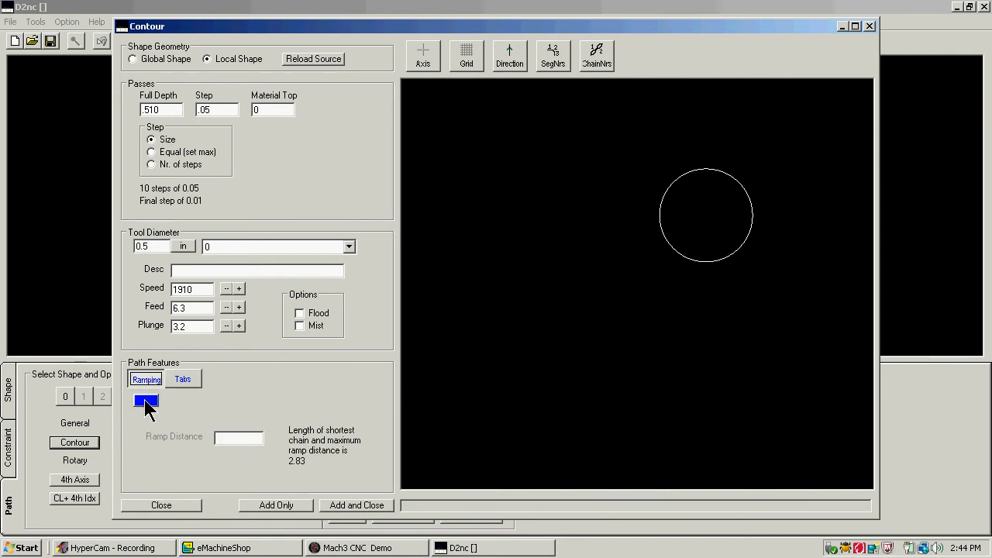
{"action": "left_click", "coordinate": [145, 401]}
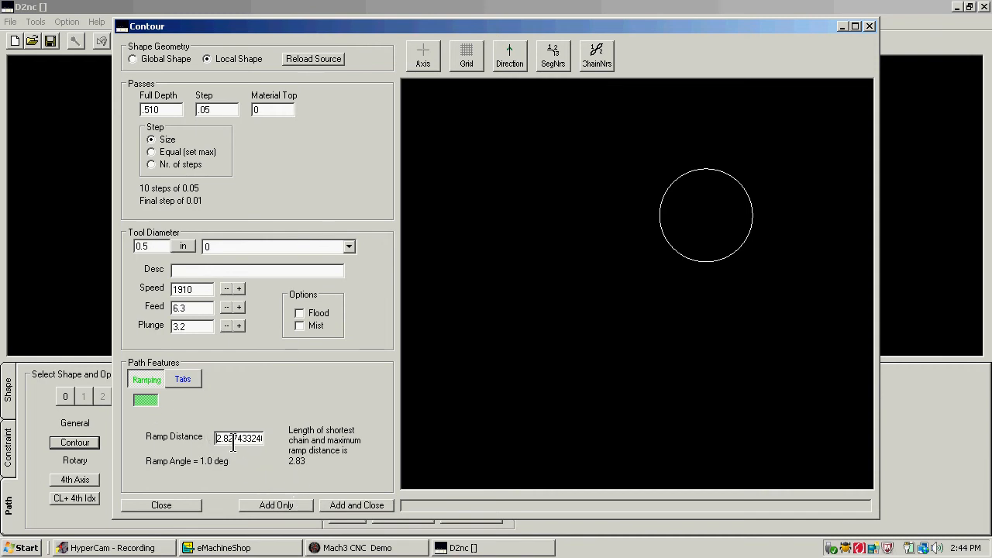
{"action": "left_click", "coordinate": [350, 506]}
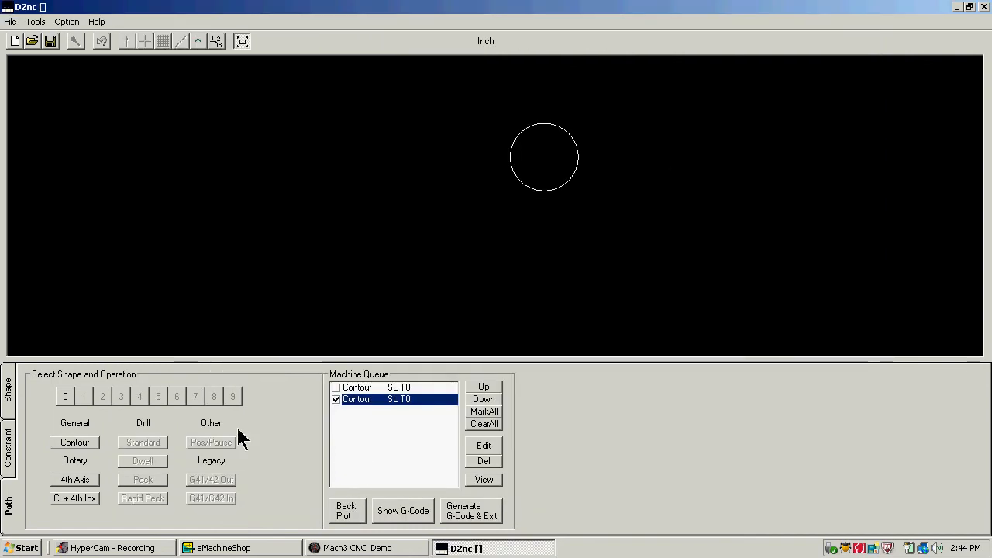
Step: Start a third Contour operation on a local shape containing only the plate's rounded rectangular outline
{"action": "left_click", "coordinate": [71, 447]}
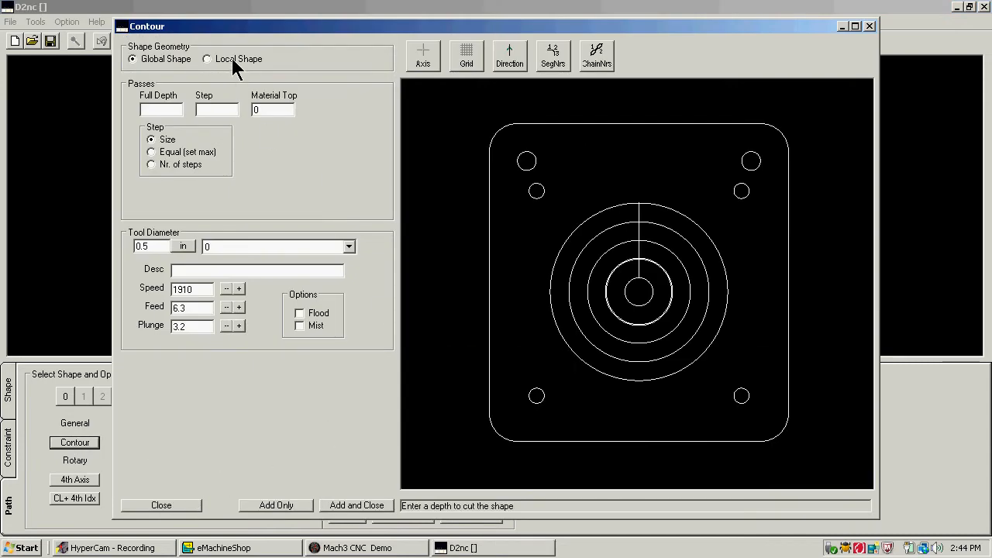
{"action": "left_click", "coordinate": [232, 59]}
{"action": "left_click", "coordinate": [192, 102]}
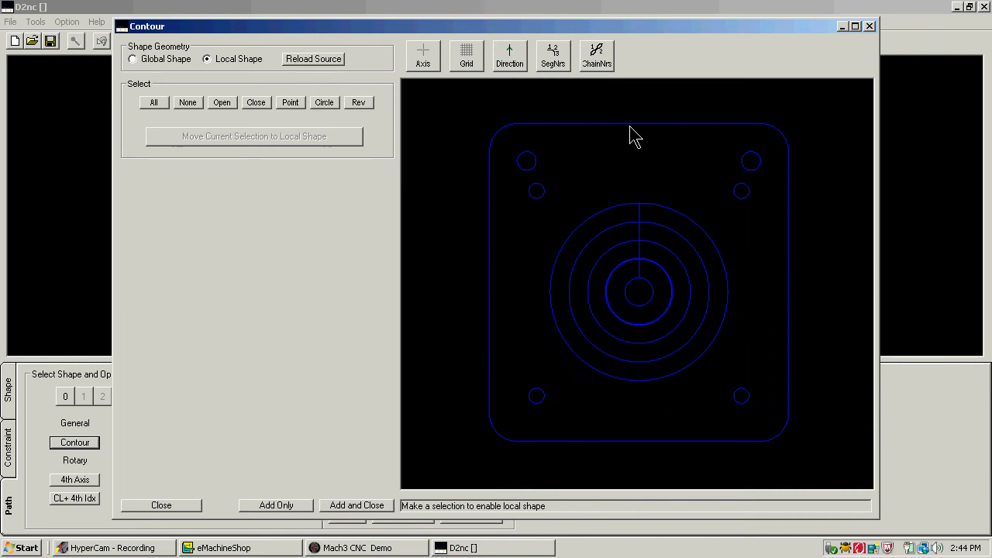
{"action": "left_click", "coordinate": [630, 126]}
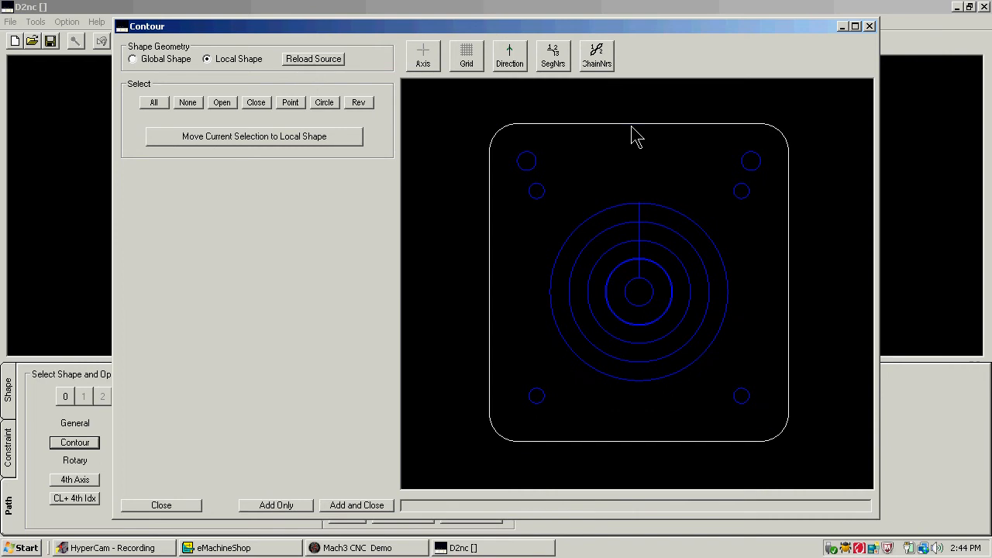
{"action": "left_click", "coordinate": [238, 139]}
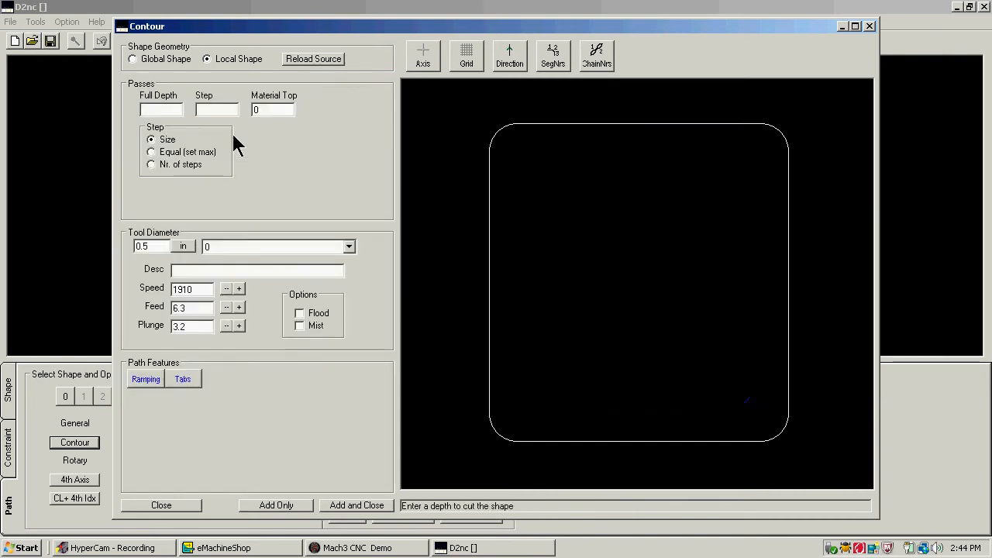
Step: Set the outline contour's full depth to .510 with a step of .05, and enable ramping with a ramp distance of 4
{"action": "left_click", "coordinate": [168, 108]}
{"action": "type", "text": "."}
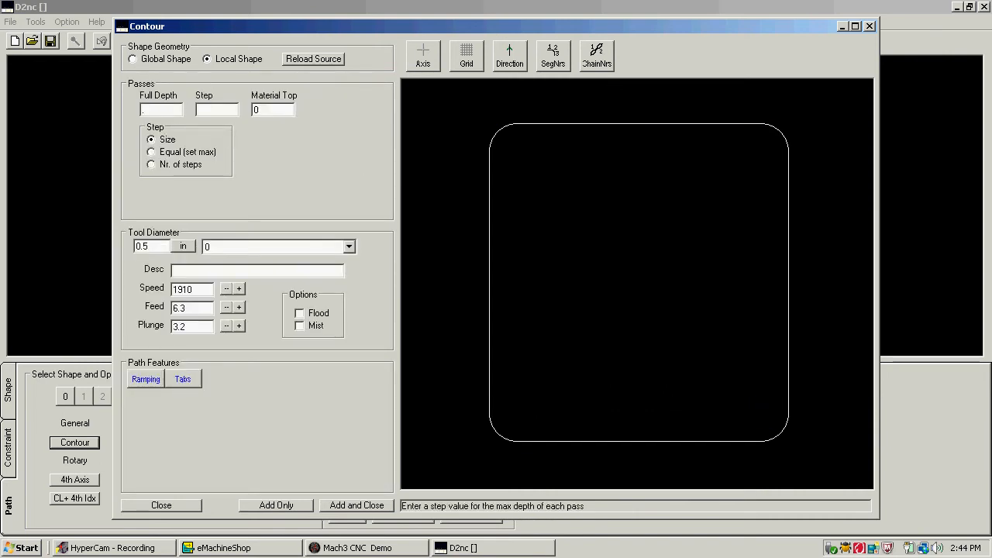
{"action": "type", "text": "510"}
{"action": "left_click", "coordinate": [208, 109]}
{"action": "type", "text": ".05"}
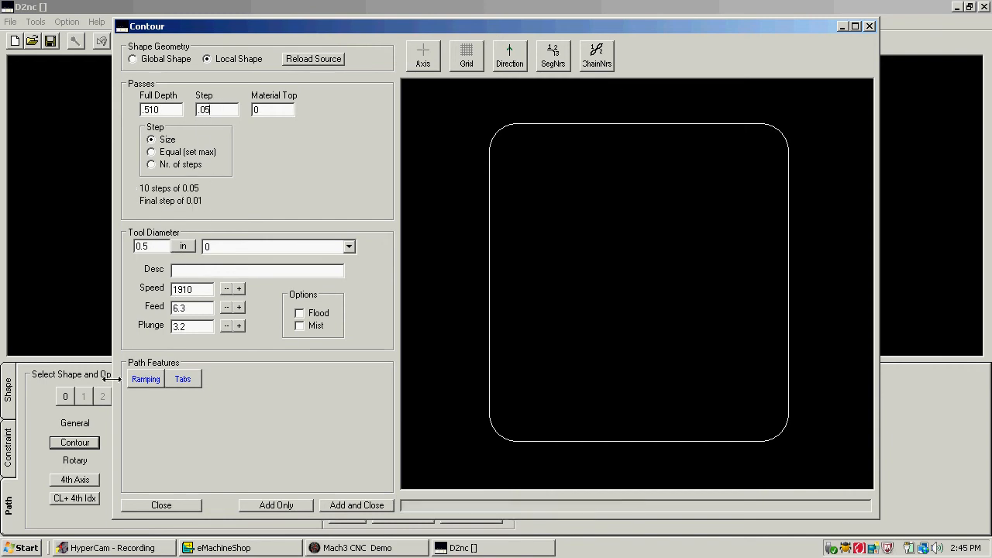
{"action": "left_click", "coordinate": [142, 379]}
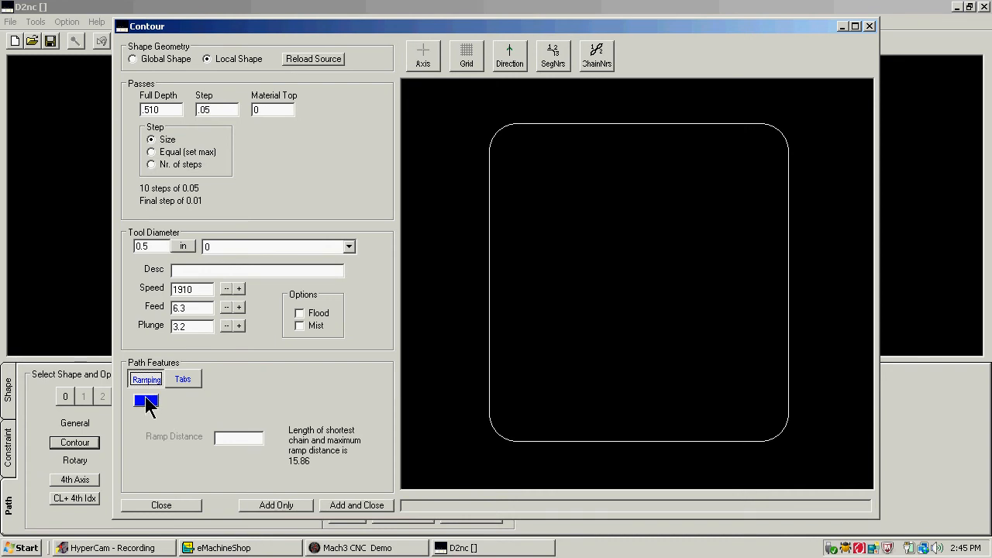
{"action": "left_click", "coordinate": [146, 399]}
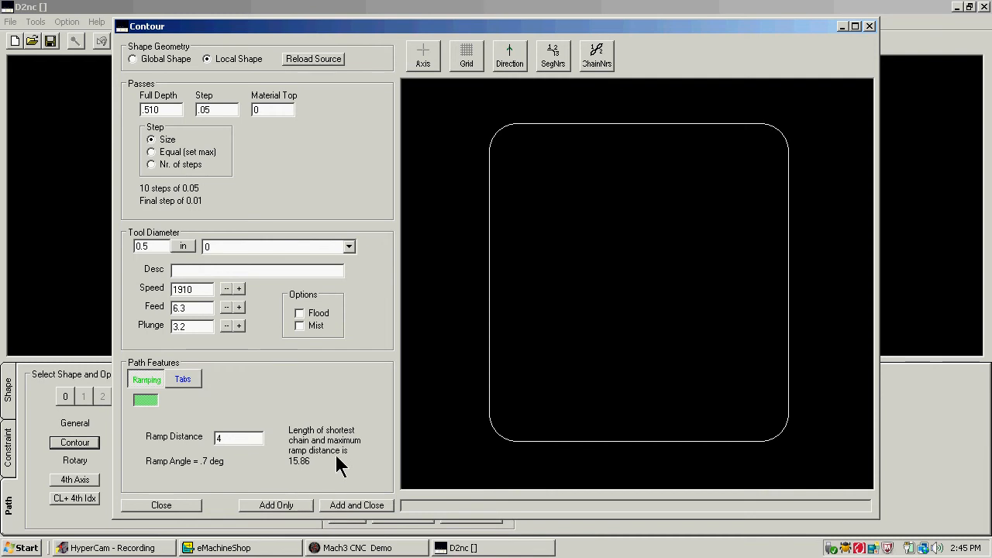
Step: Enable 4 holding tabs on the outline contour, and add it to the machine queue
{"action": "left_click", "coordinate": [184, 380]}
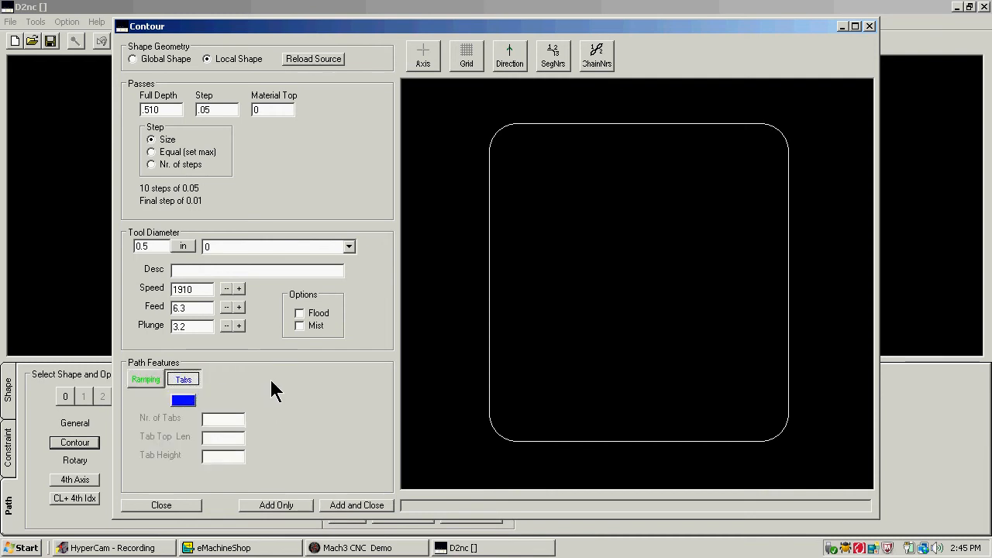
{"action": "left_click", "coordinate": [184, 405]}
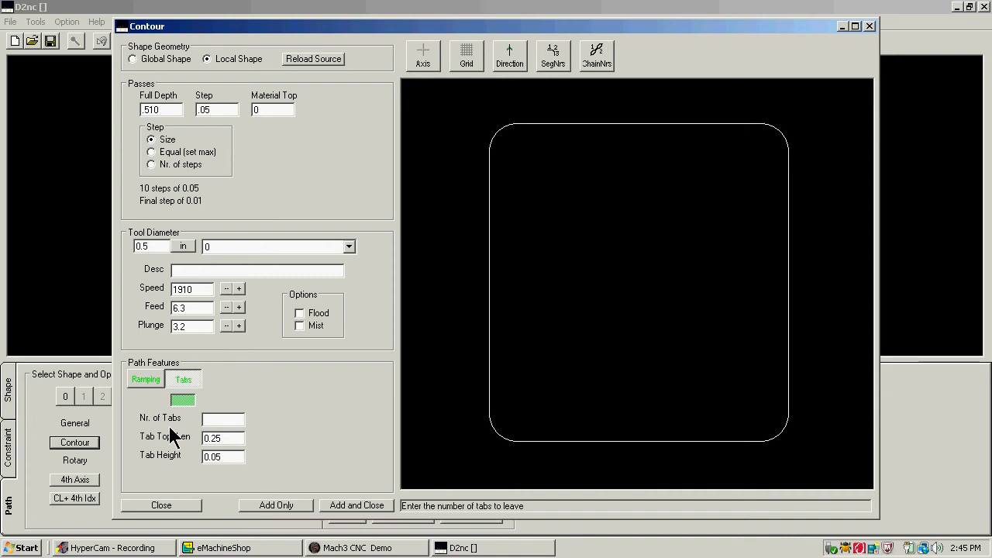
{"action": "type", "text": "4"}
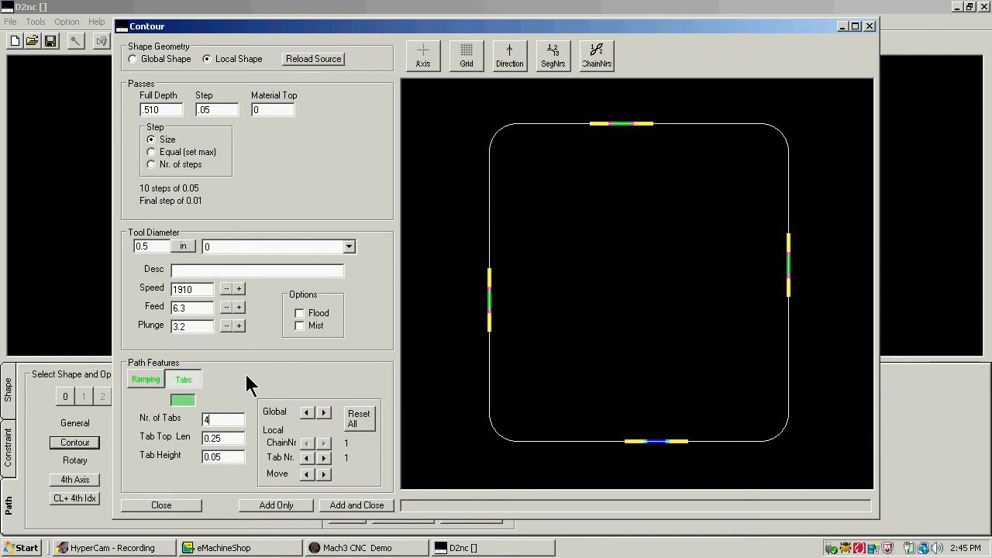
{"action": "double_click", "coordinate": [228, 439]}
{"action": "left_click", "coordinate": [344, 505]}
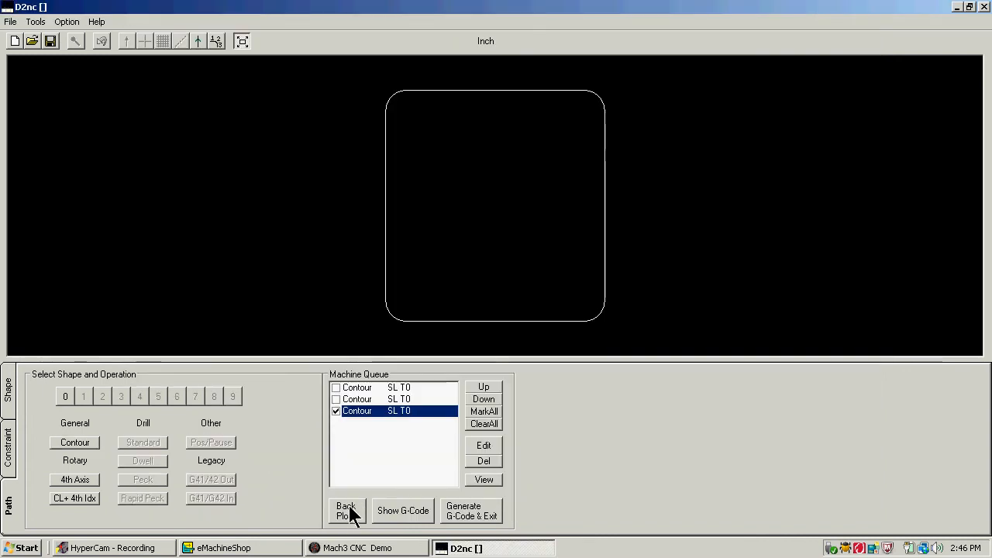
Step: Review the shape of each queued contour operation in the machine queue
{"action": "left_click", "coordinate": [351, 389]}
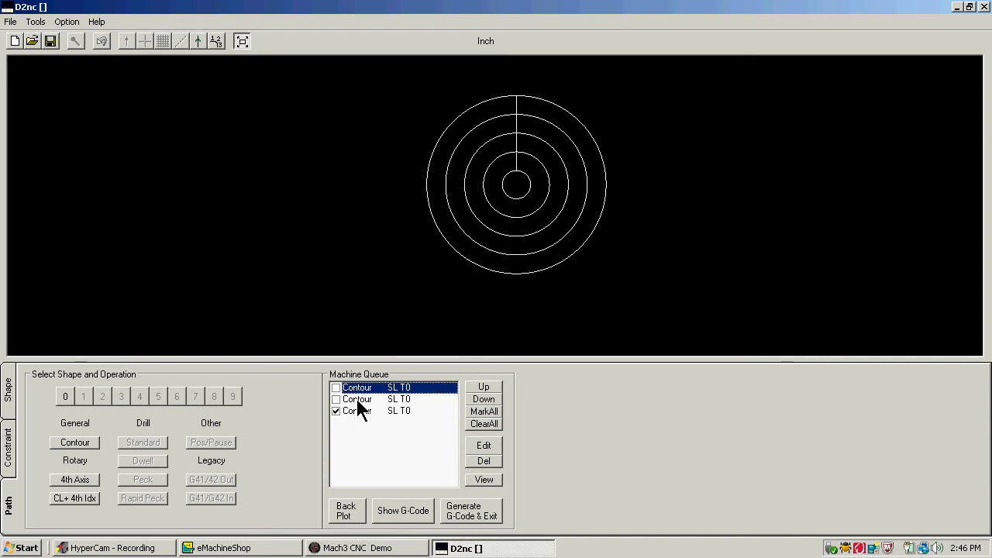
{"action": "left_click", "coordinate": [357, 399]}
{"action": "left_click", "coordinate": [356, 410]}
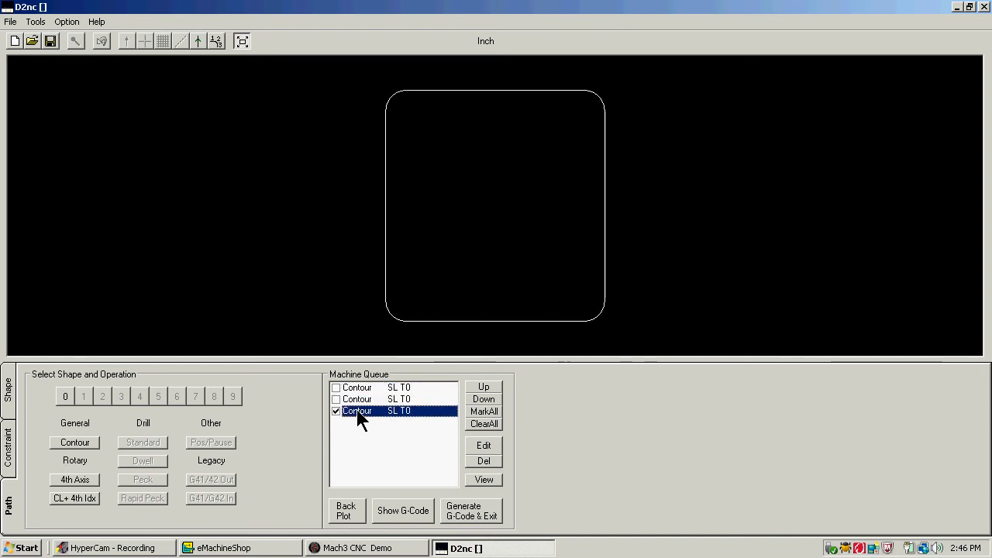
Step: Edit the queued central hole contour so its material top lies at the pocket floor, and update the operation
{"action": "left_click", "coordinate": [353, 399]}
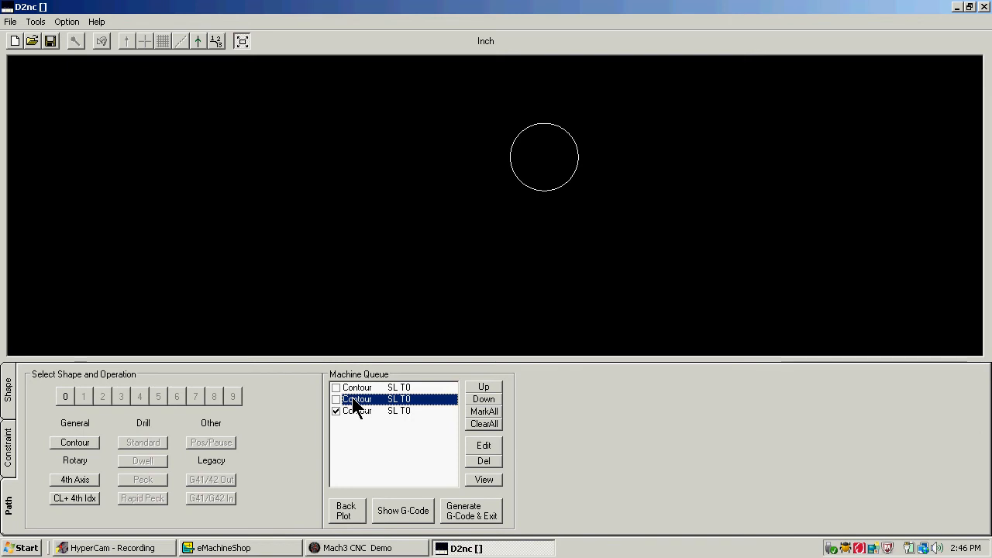
{"action": "left_click", "coordinate": [482, 446]}
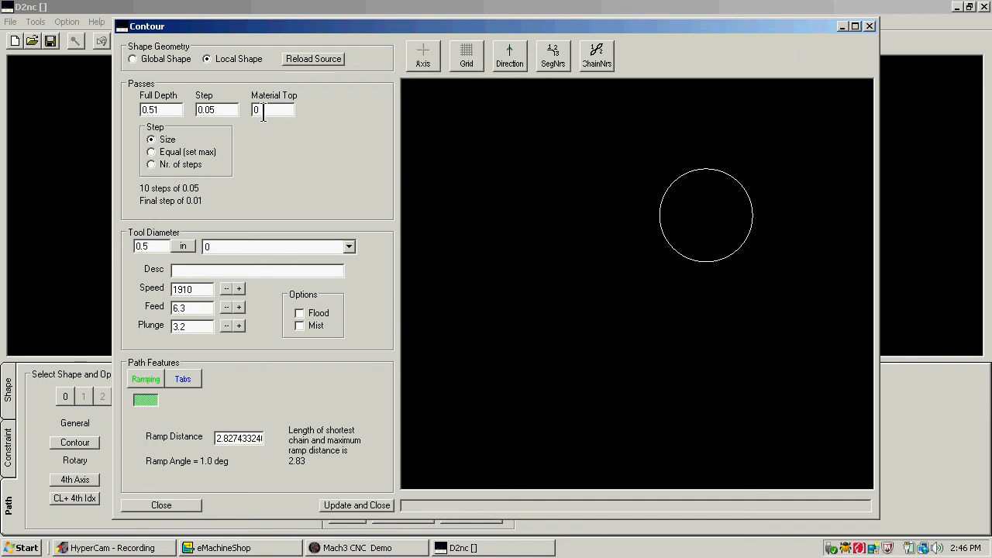
{"action": "left_click_drag", "start_coordinate": [266, 120], "coordinate": [249, 123]}
{"action": "left_click", "coordinate": [333, 505]}
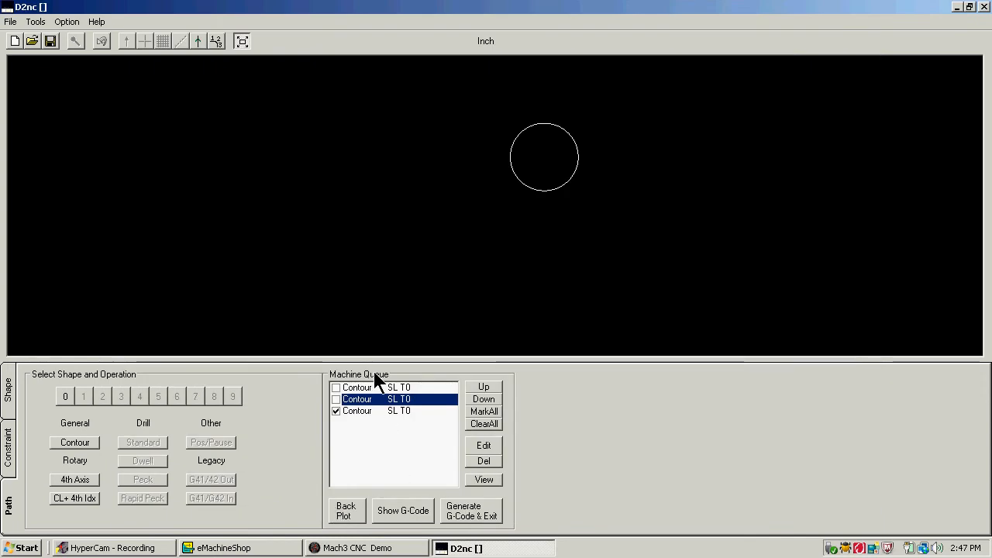
Step: Include all three contour operations in the output, generate the G-code and exit to Mach3
{"action": "left_click", "coordinate": [336, 388]}
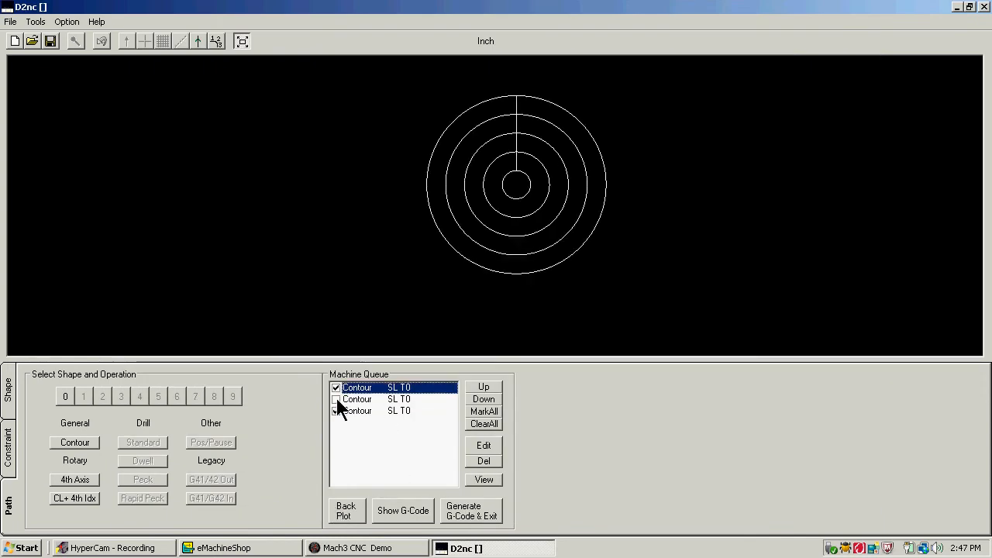
{"action": "left_click", "coordinate": [336, 399]}
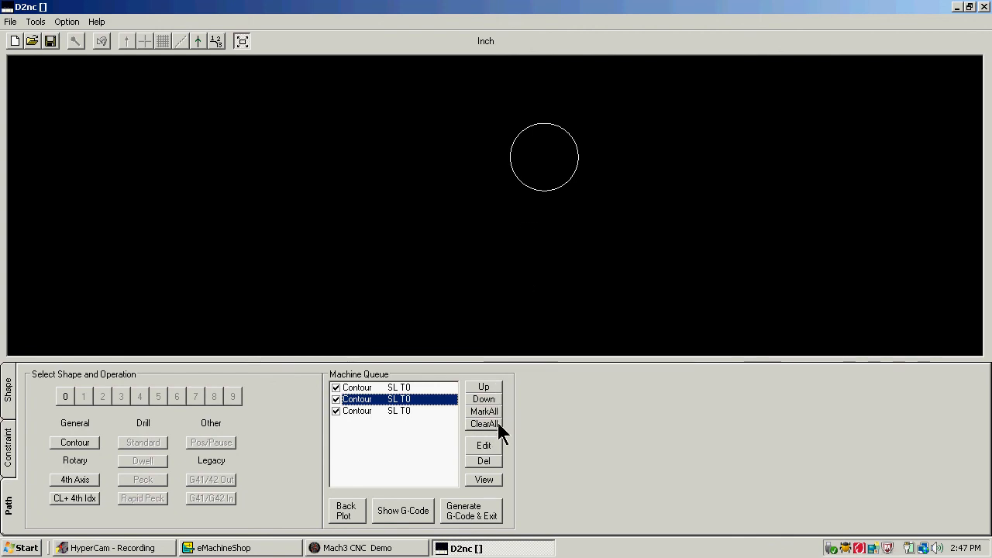
{"action": "left_click", "coordinate": [469, 516]}
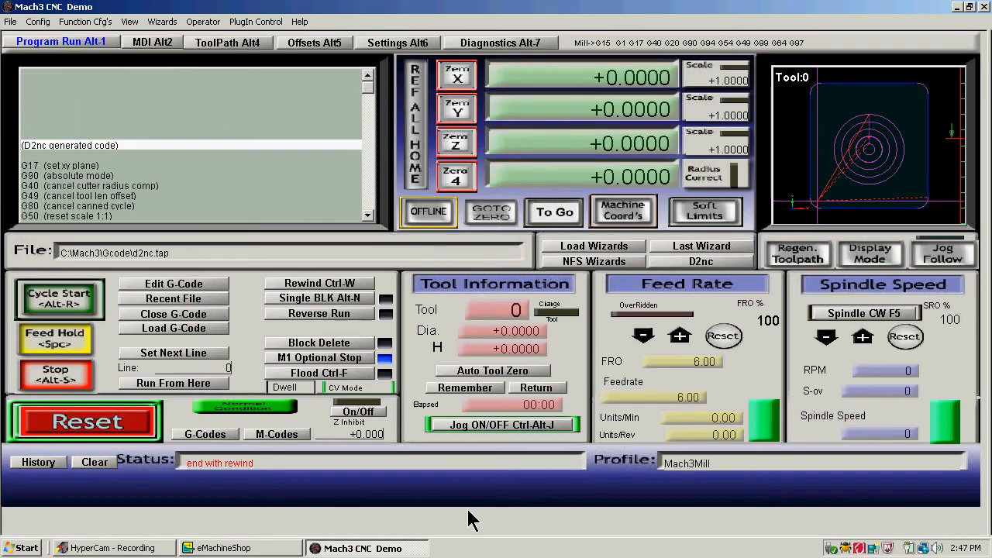
Step: Regenerate the toolpath in Mach3's full toolpath view and examine the pocket, hole and outline passes from several angles
{"action": "left_click", "coordinate": [225, 42]}
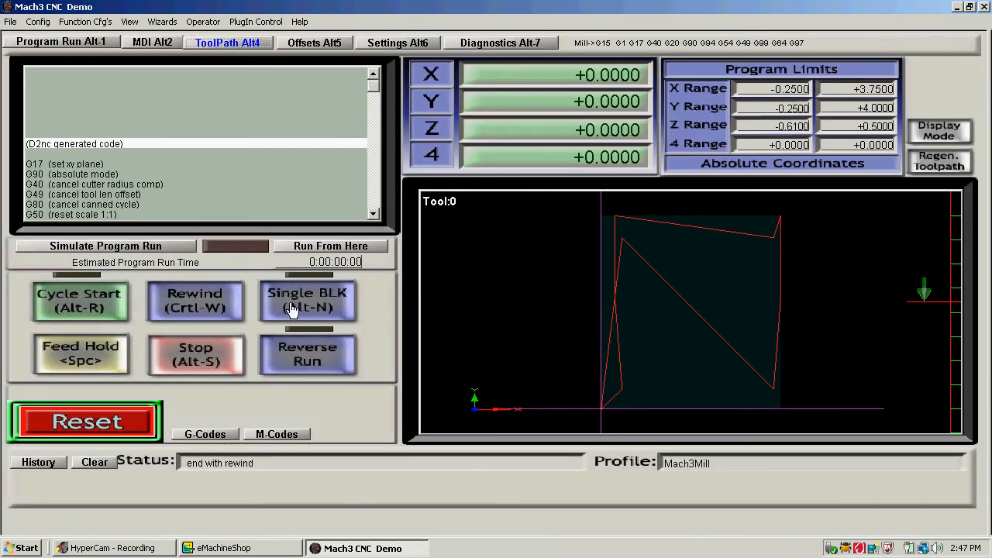
{"action": "left_click", "coordinate": [952, 160]}
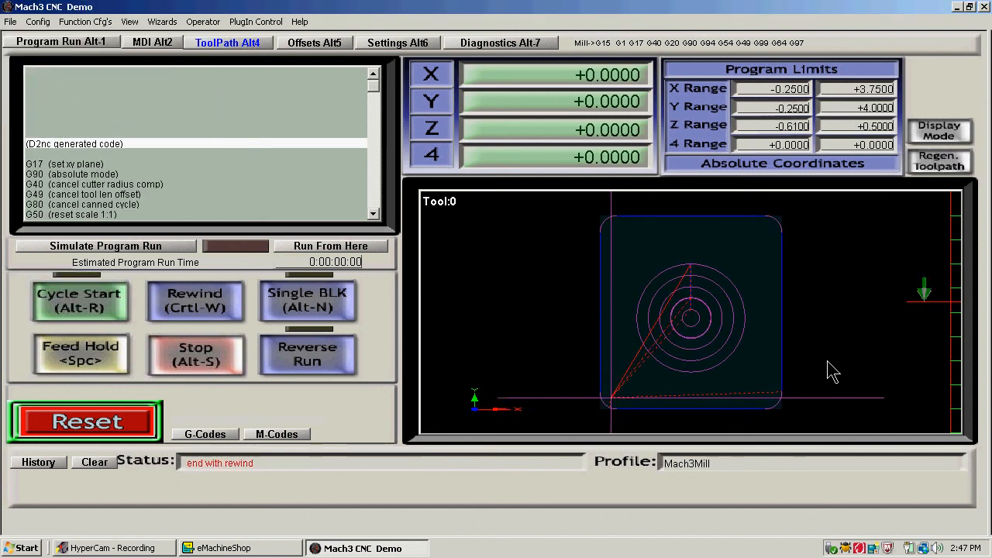
{"action": "left_click_drag", "start_coordinate": [828, 370], "coordinate": [672, 425]}
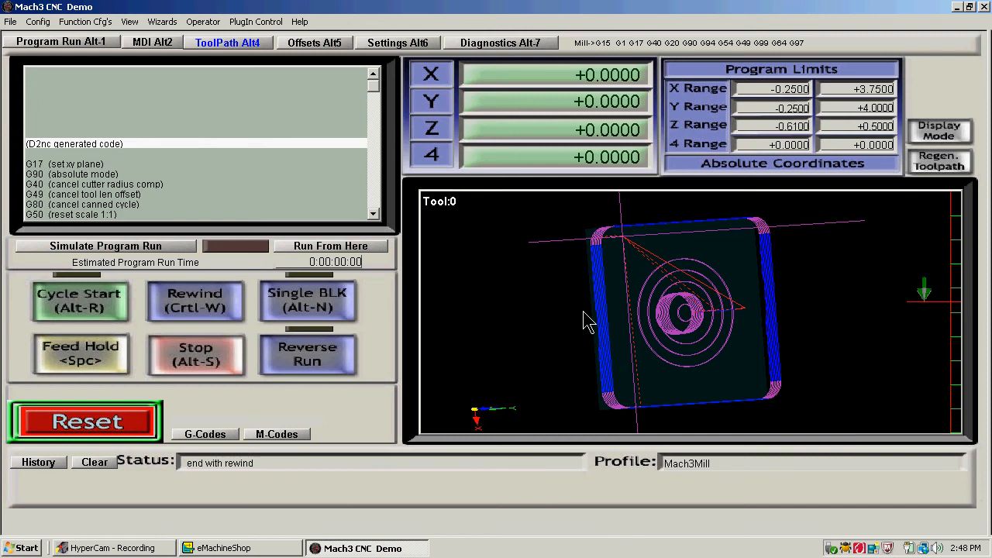
{"action": "left_click_drag", "start_coordinate": [565, 317], "coordinate": [477, 263]}
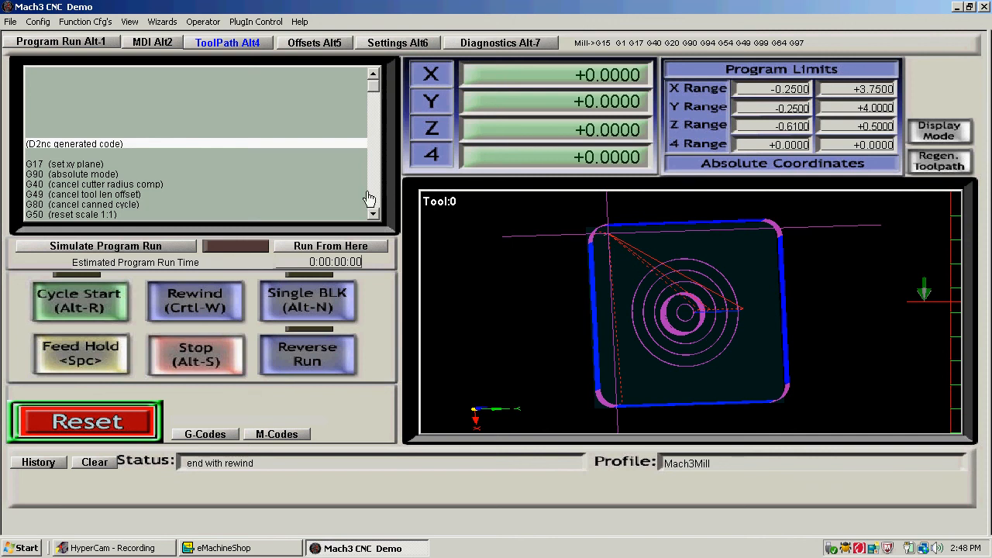
Step: Examine the loaded G-code from the program header to the tool change between the pocket and central hole contours
{"action": "scroll", "coordinate": [376, 217], "scroll_direction": "down", "scroll_amount": 10}
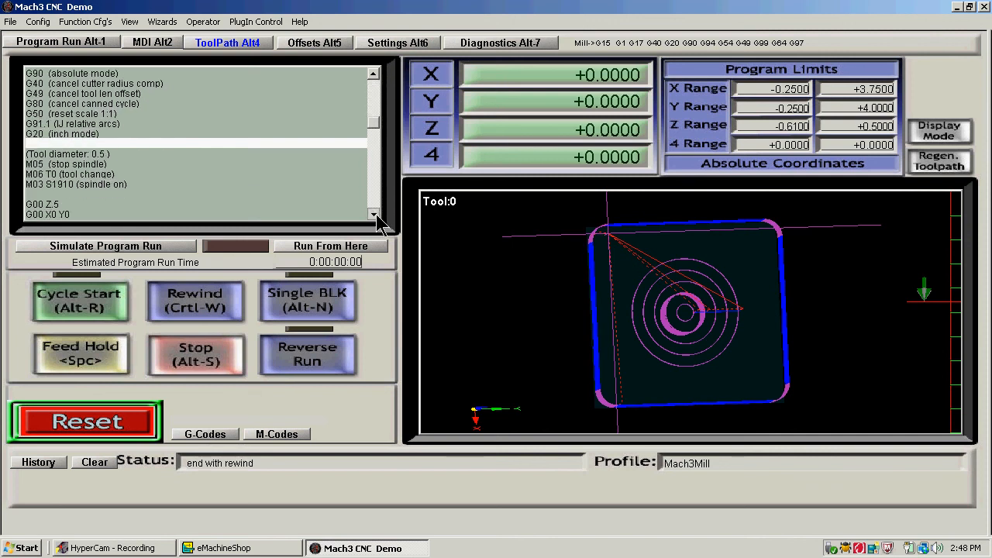
{"action": "scroll", "coordinate": [376, 216], "scroll_direction": "down", "scroll_amount": 10}
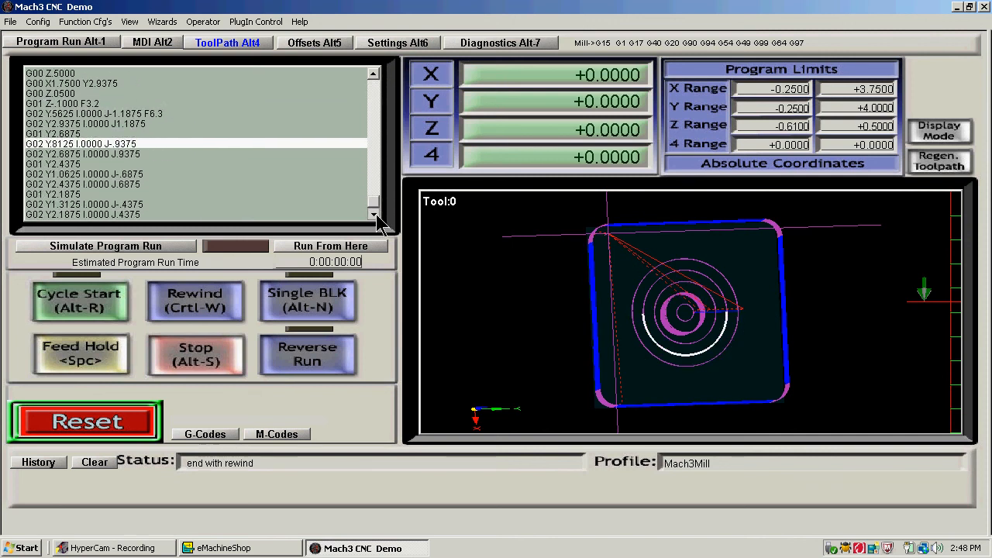
{"action": "scroll", "coordinate": [378, 219], "scroll_direction": "down", "scroll_amount": 1}
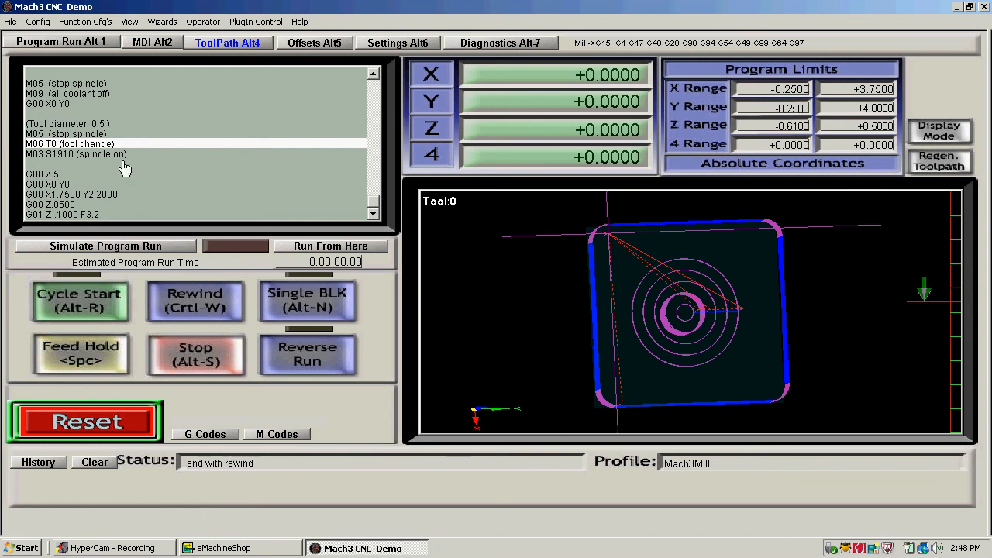
Step: Open the generated D2nc.tap program for editing in a maximized Notepad window
{"action": "left_click", "coordinate": [35, 46]}
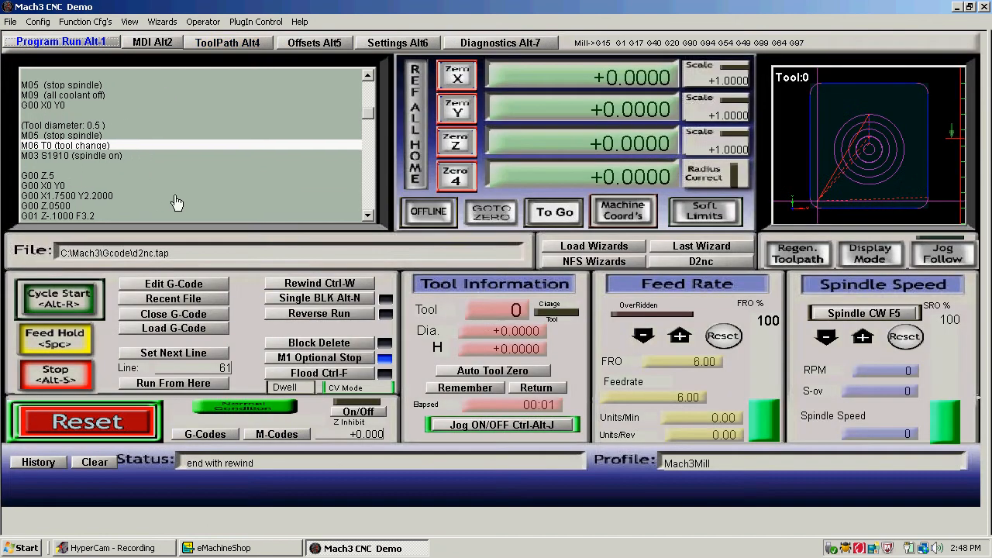
{"action": "left_click", "coordinate": [166, 287]}
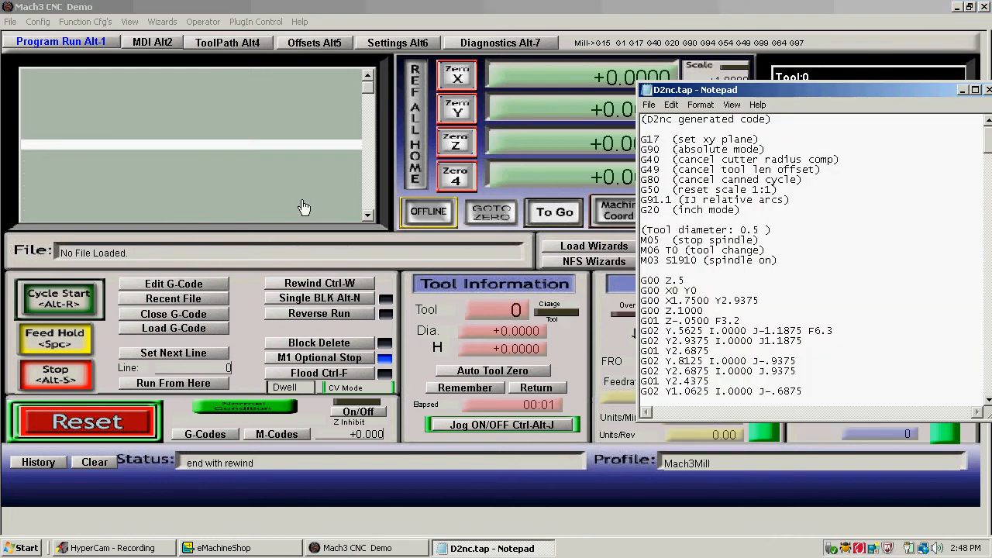
{"action": "left_click", "coordinate": [975, 90]}
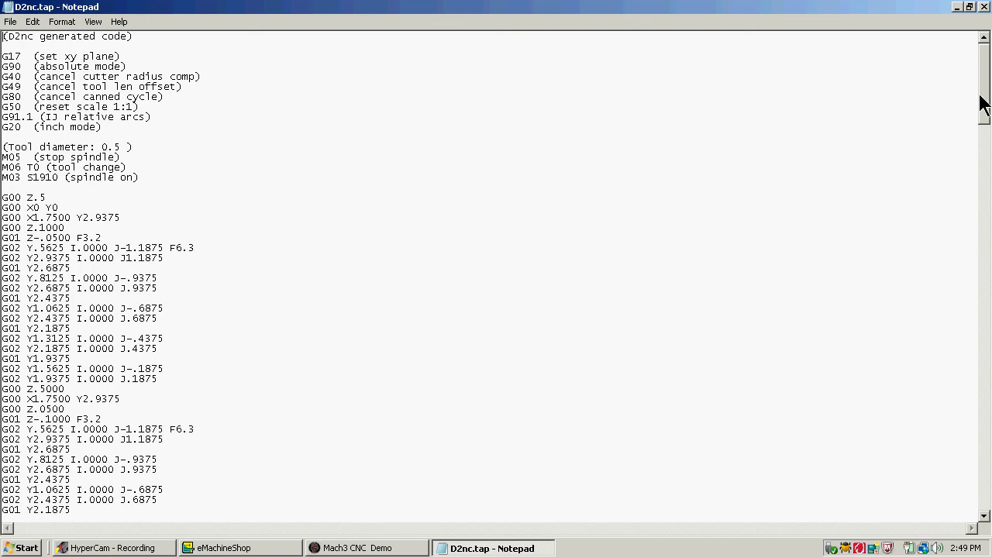
Step: Delete the M05 (stop spindle) and M09 (all coolant off) lines after the pocket contour's code
{"action": "left_click_drag", "start_coordinate": [981, 105], "coordinate": [975, 174]}
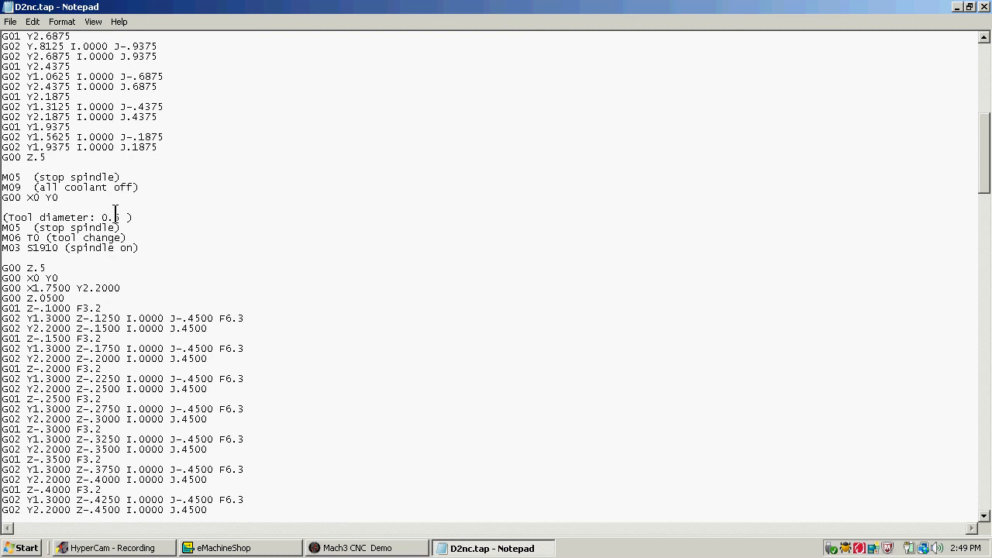
{"action": "left_click_drag", "start_coordinate": [165, 177], "coordinate": [142, 187]}
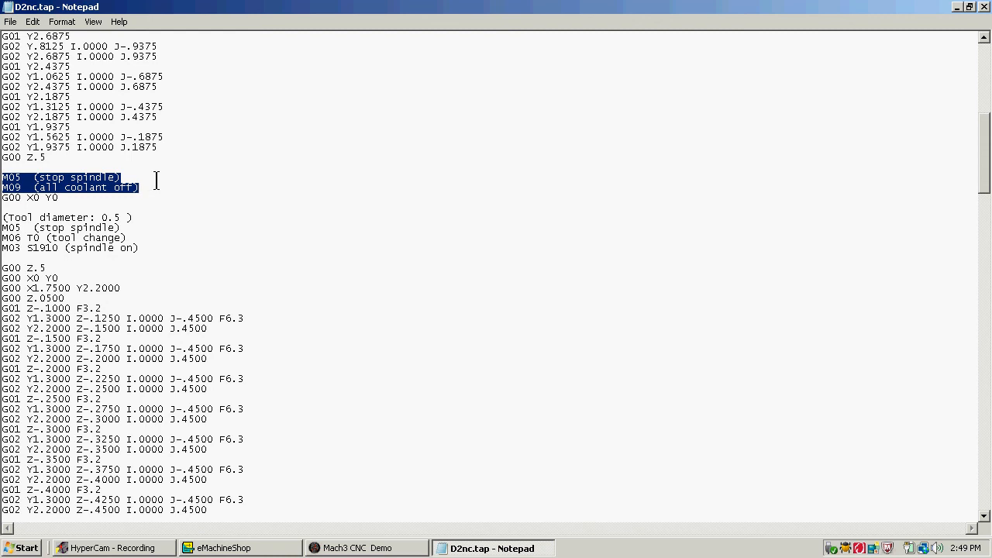
{"action": "key", "text": "Delete"}
{"action": "key", "text": "Delete"}
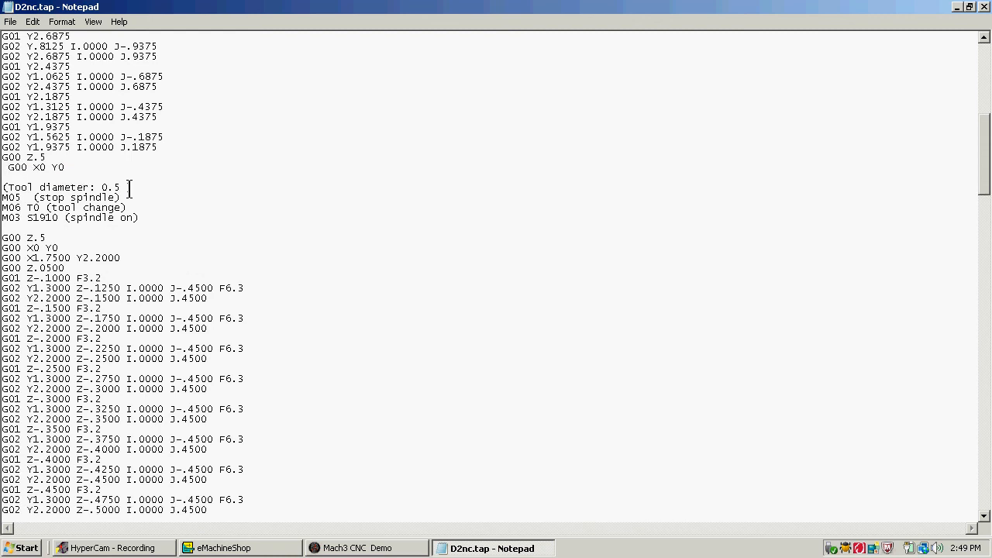
Step: Delete the 0.5 tool diameter comment and the M05, M06 T0 and M03 S1910 lines preceding the central hole's code
{"action": "left_click_drag", "start_coordinate": [142, 187], "coordinate": [3, 204]}
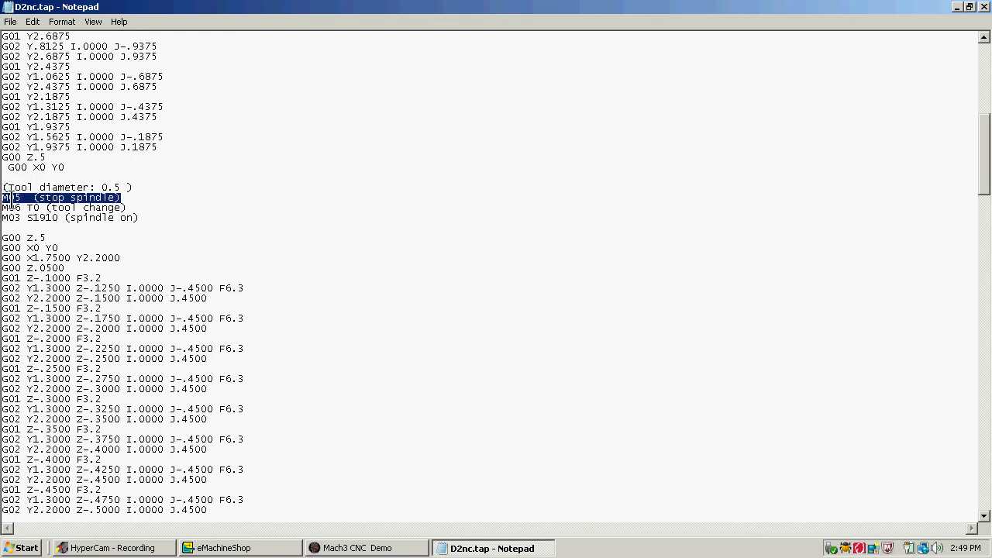
{"action": "left_click", "coordinate": [5, 221]}
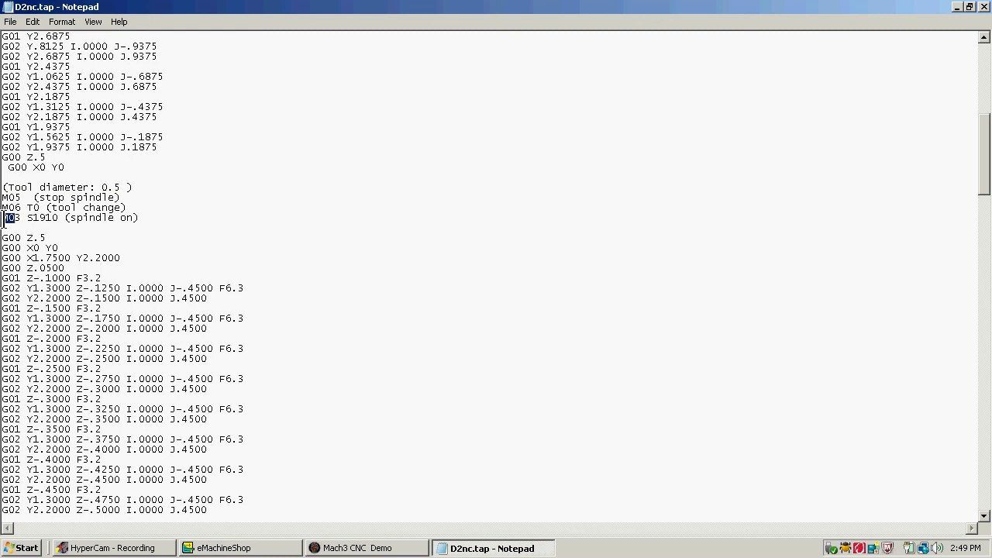
{"action": "mouse_move", "coordinate": [127, 208]}
{"action": "left_mouse_down"}
{"action": "mouse_move", "coordinate": [107, 210]}
{"action": "mouse_move", "coordinate": [137, 188]}
{"action": "mouse_move", "coordinate": [44, 186]}
{"action": "mouse_move", "coordinate": [33, 200]}
{"action": "mouse_move", "coordinate": [124, 199]}
{"action": "mouse_move", "coordinate": [128, 221]}
{"action": "left_mouse_up"}
{"action": "left_click", "coordinate": [132, 187]}
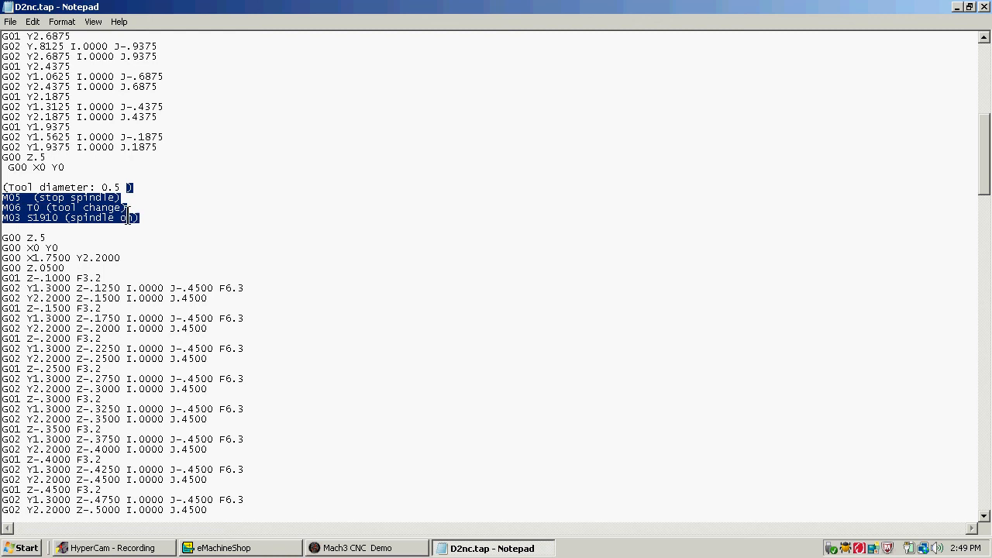
{"action": "key", "text": "Delete"}
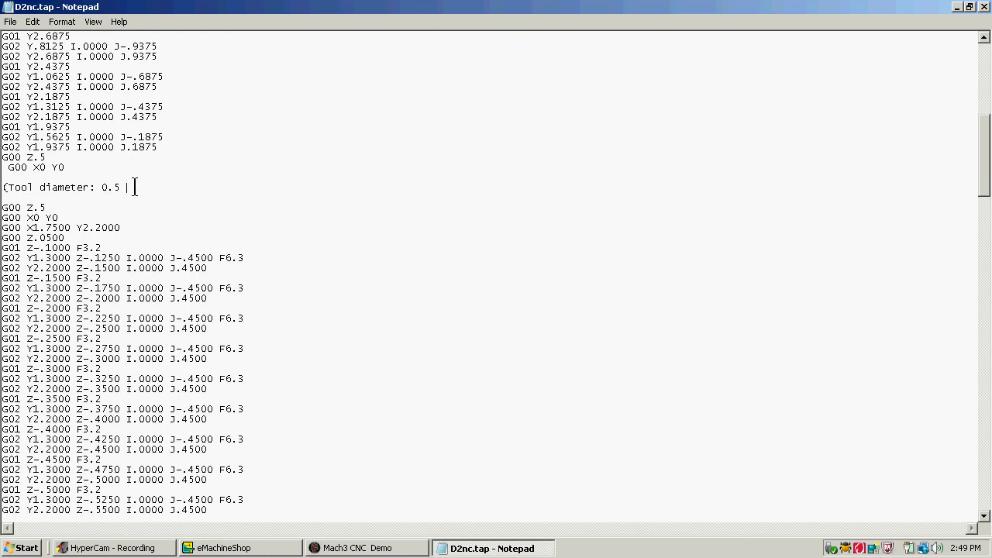
{"action": "key", "text": "BackSpace"}
{"action": "key", "text": "BackSpace"}
{"action": "key", "text": "BackSpace"}
{"action": "key", "text": "BackSpace"}
{"action": "key", "text": "BackSpace"}
{"action": "key", "text": "BackSpace"}
{"action": "key", "text": "BackSpace"}
{"action": "key", "text": "BackSpace"}
{"action": "key", "text": "BackSpace"}
{"action": "key", "text": "BackSpace"}
{"action": "key", "text": "BackSpace"}
{"action": "key", "text": "BackSpace"}
{"action": "key", "text": "BackSpace"}
{"action": "key", "text": "BackSpace"}
{"action": "key", "text": "BackSpace"}
{"action": "key", "text": "BackSpace"}
{"action": "key", "text": "BackSpace"}
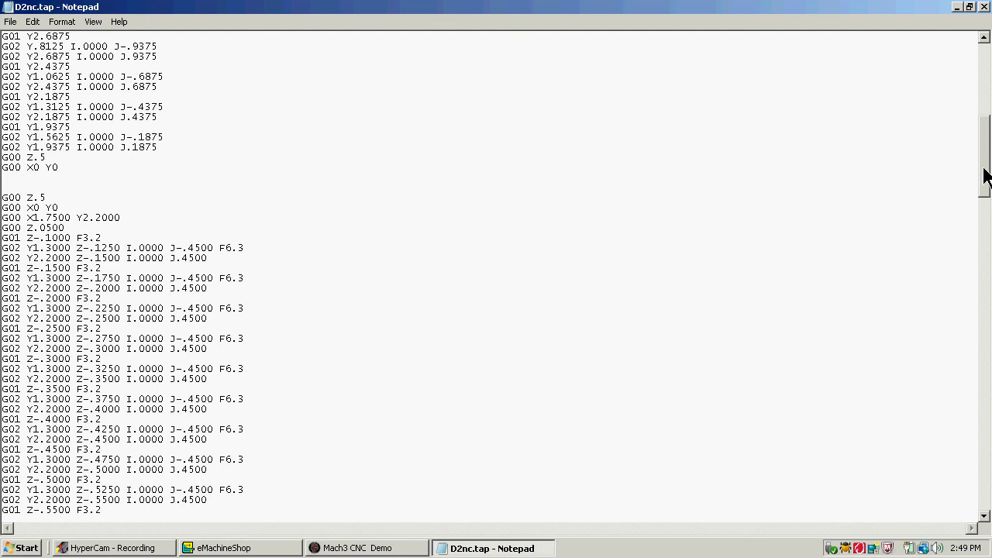
Step: Delete the block from M05 (stop spindle) through M03 S1910 (spindle on) between the central hole's and the outline's code
{"action": "left_click_drag", "start_coordinate": [985, 176], "coordinate": [979, 236]}
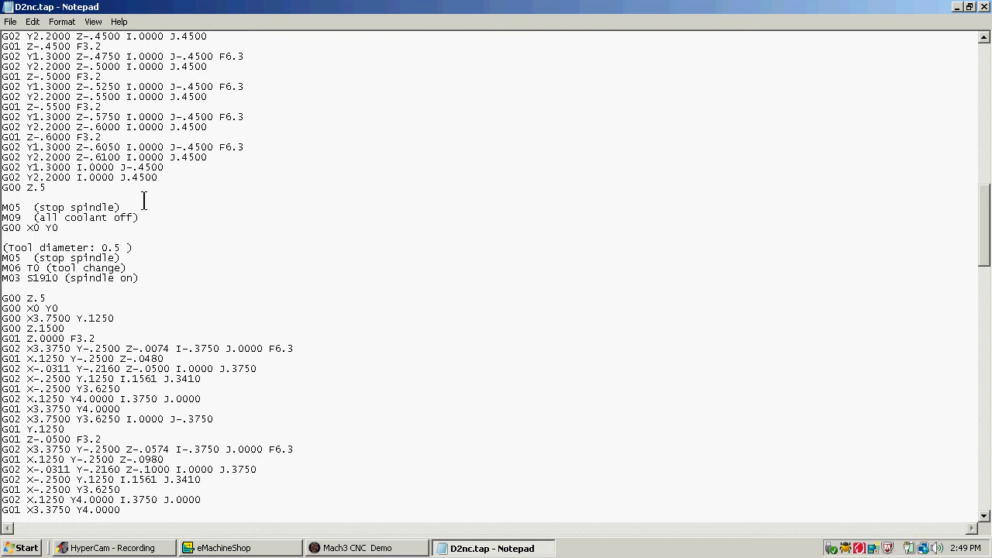
{"action": "left_click_drag", "start_coordinate": [144, 201], "coordinate": [131, 280]}
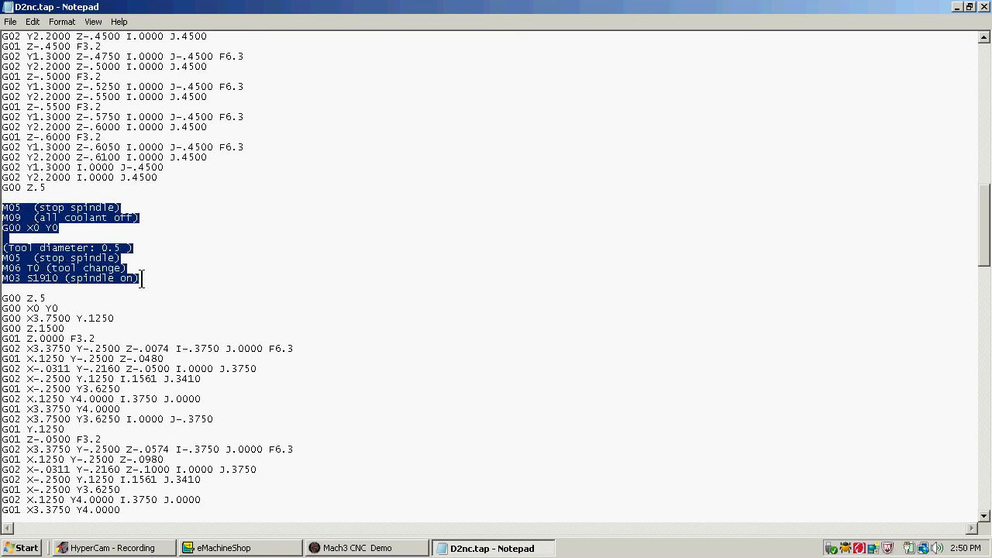
{"action": "key", "text": "Delete"}
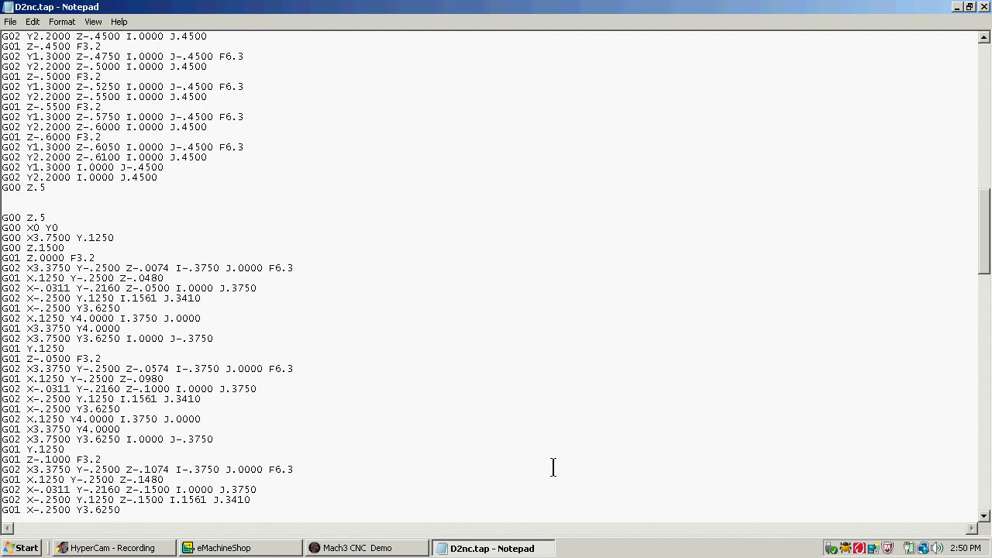
Step: Save the edited D2nc.tap program and close Notepad to return to Mach3
{"action": "left_click", "coordinate": [12, 23]}
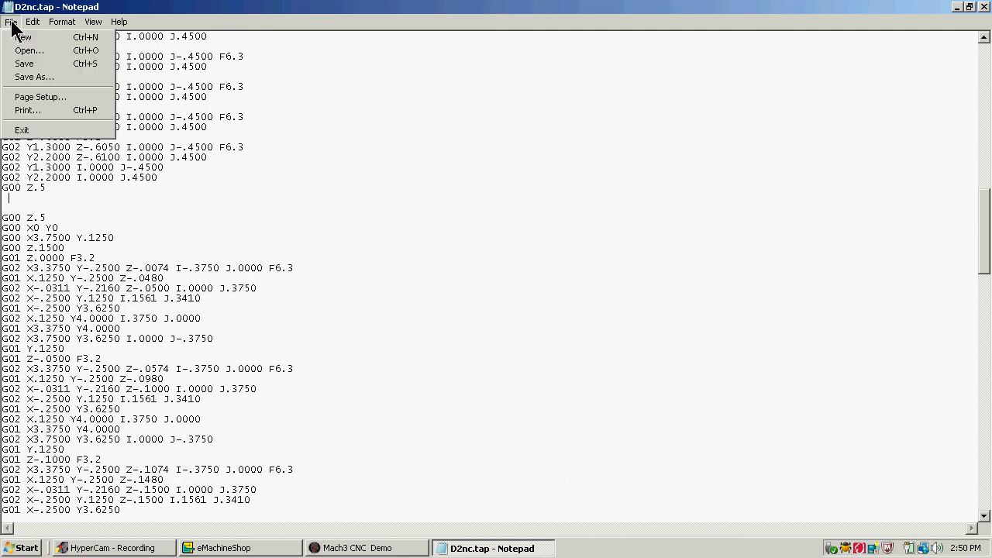
{"action": "left_click", "coordinate": [37, 66]}
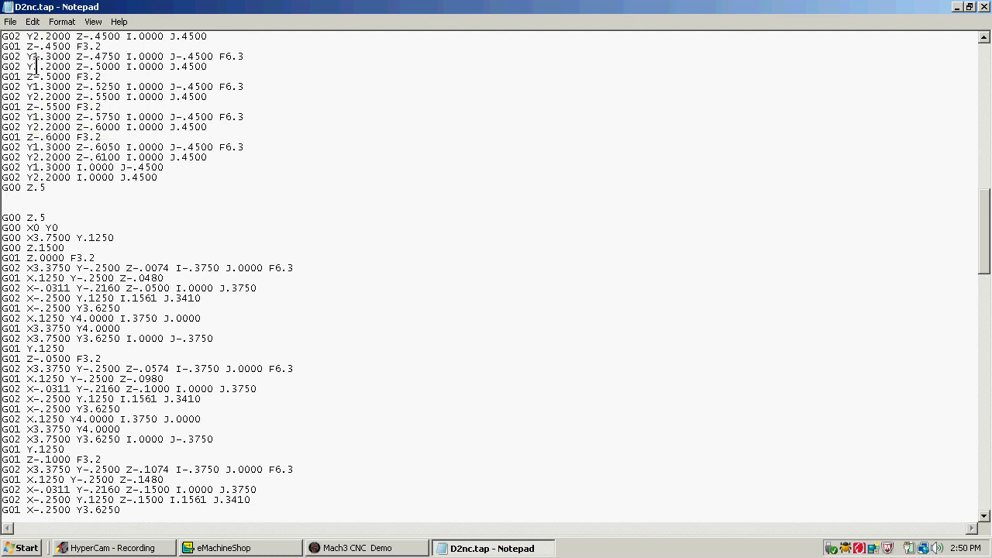
{"action": "left_click", "coordinate": [11, 22]}
{"action": "left_click", "coordinate": [31, 128]}
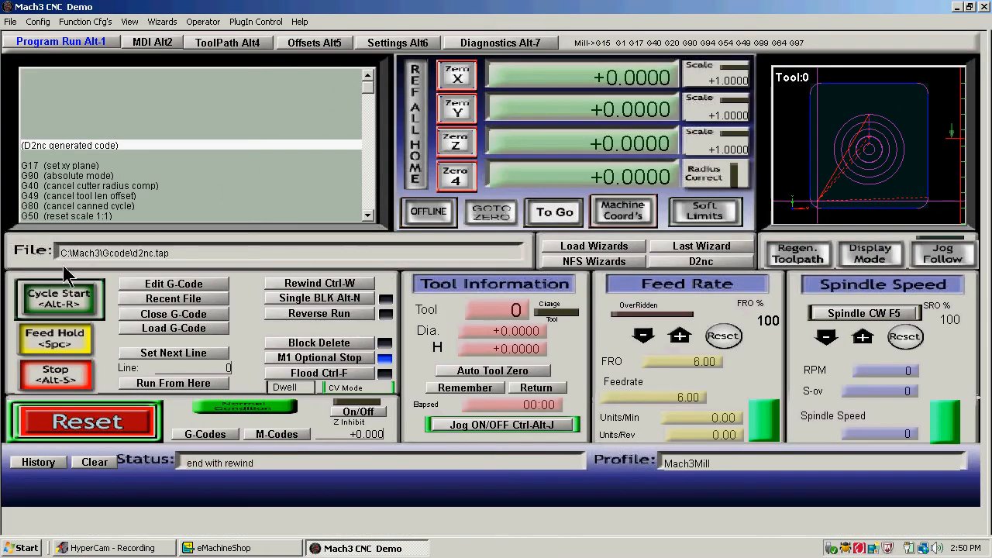
Step: Start running the d2nc.tap program and raise the feed rate override until the FRO reaches 18.90
{"action": "left_click", "coordinate": [44, 298]}
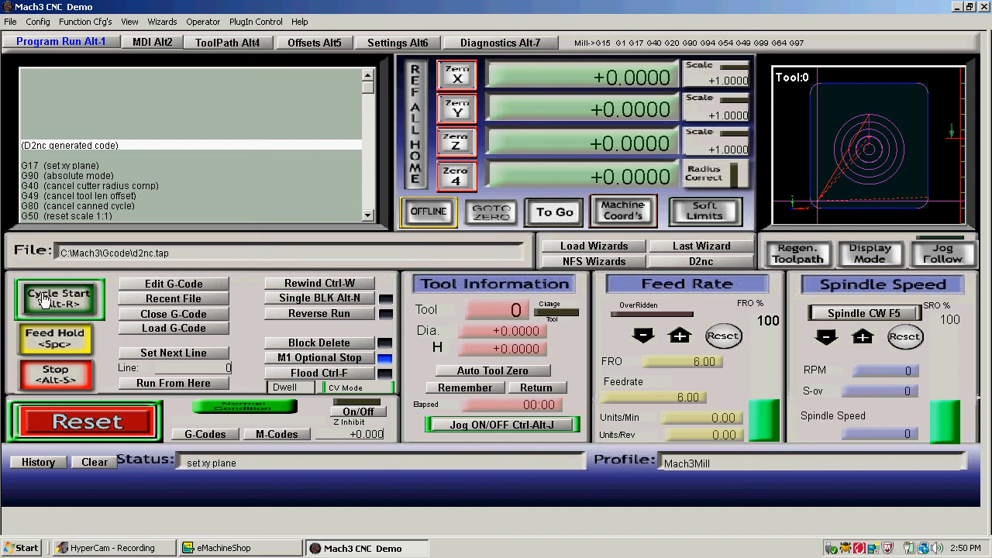
{"action": "left_click", "coordinate": [680, 336]}
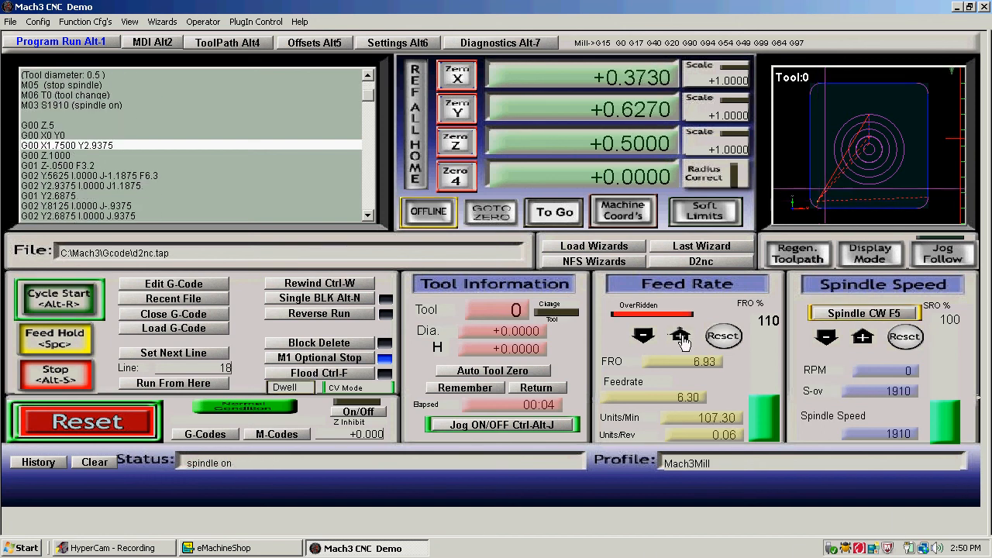
{"action": "left_click", "coordinate": [681, 337]}
{"action": "left_click", "coordinate": [683, 337]}
{"action": "left_click", "coordinate": [684, 337]}
{"action": "left_click", "coordinate": [686, 339]}
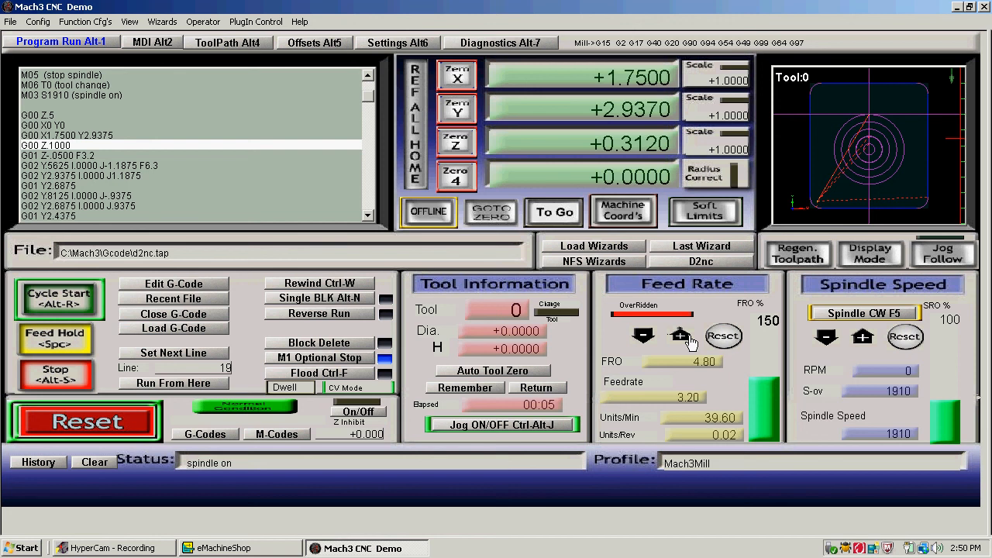
{"action": "left_click", "coordinate": [683, 339]}
{"action": "left_click", "coordinate": [681, 339]}
{"action": "left_click", "coordinate": [681, 339]}
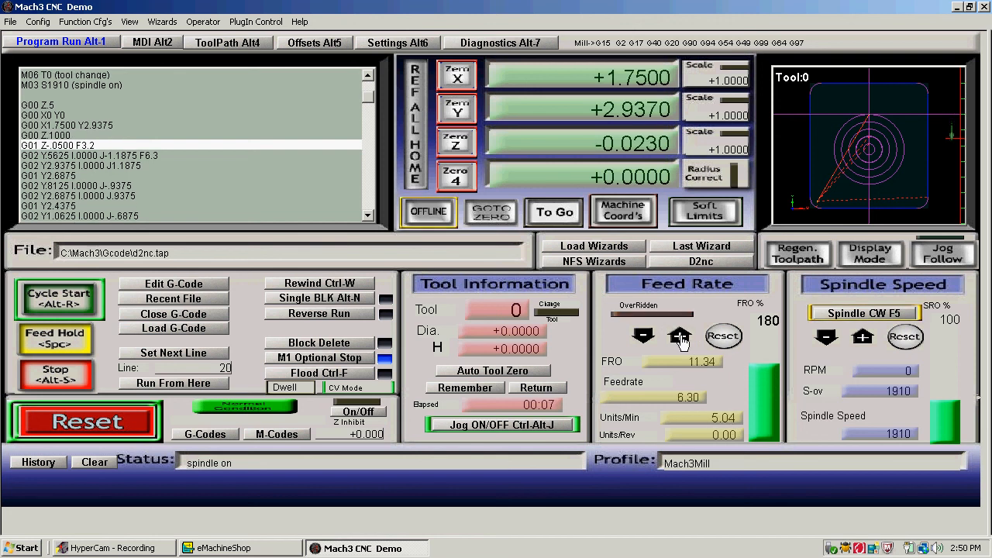
{"action": "left_click", "coordinate": [680, 338]}
{"action": "left_click", "coordinate": [680, 340]}
{"action": "left_click", "coordinate": [681, 339]}
{"action": "left_click", "coordinate": [681, 339]}
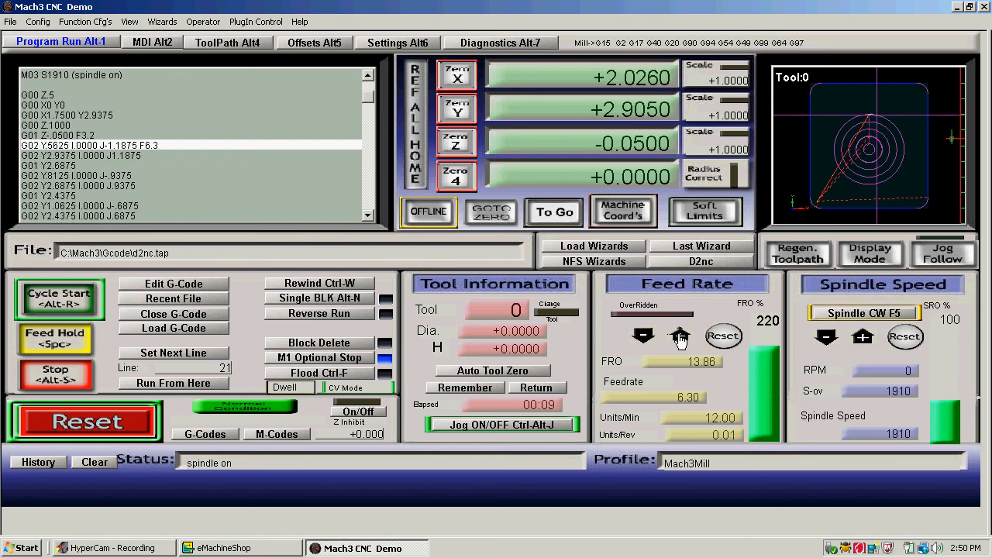
{"action": "left_click", "coordinate": [680, 339]}
{"action": "left_click", "coordinate": [681, 339]}
{"action": "left_click", "coordinate": [680, 338]}
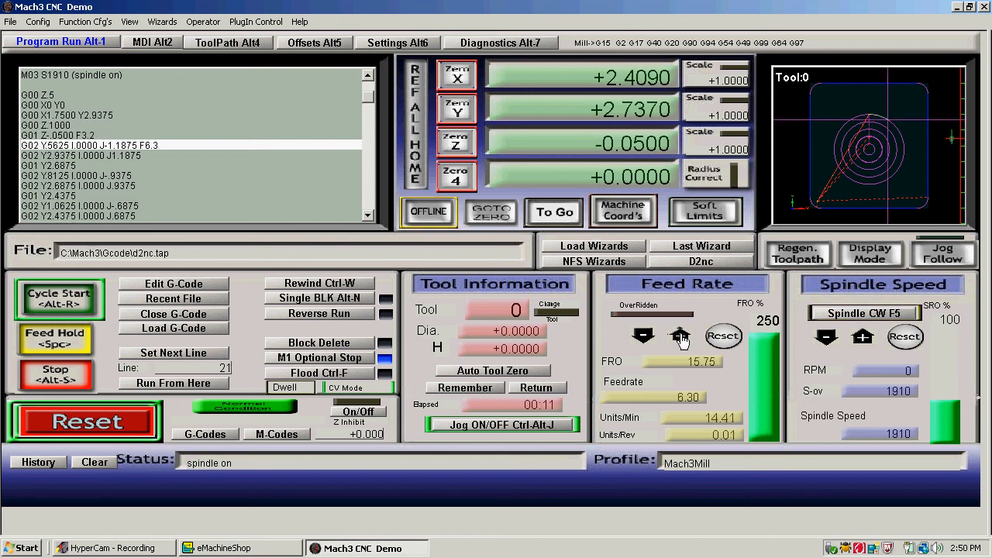
{"action": "left_click", "coordinate": [680, 338]}
{"action": "left_click", "coordinate": [681, 338]}
{"action": "left_click", "coordinate": [681, 338]}
{"action": "left_click", "coordinate": [681, 338]}
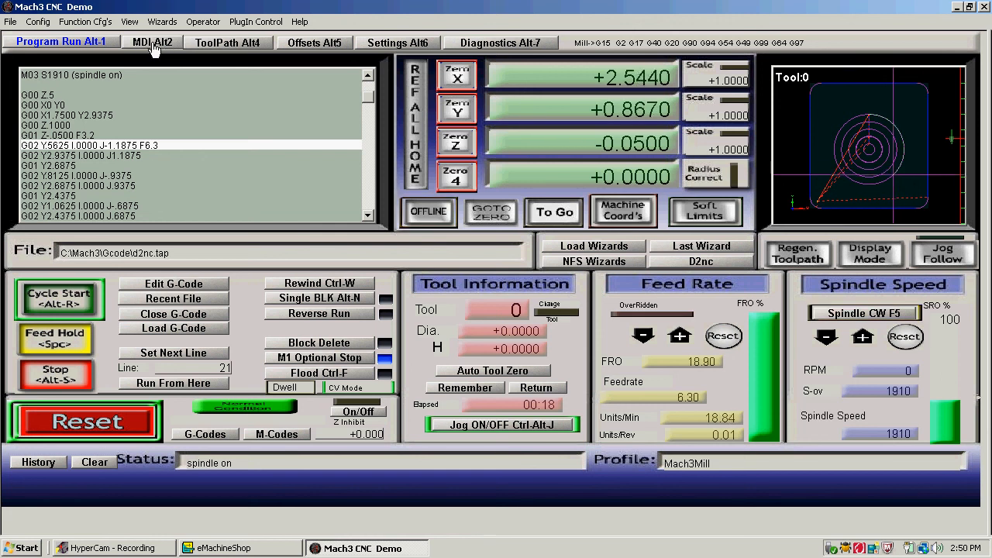
Step: Stop the program run in the full toolpath view and inspect the pocket and central hole passes close up from several angles
{"action": "left_click", "coordinate": [213, 43]}
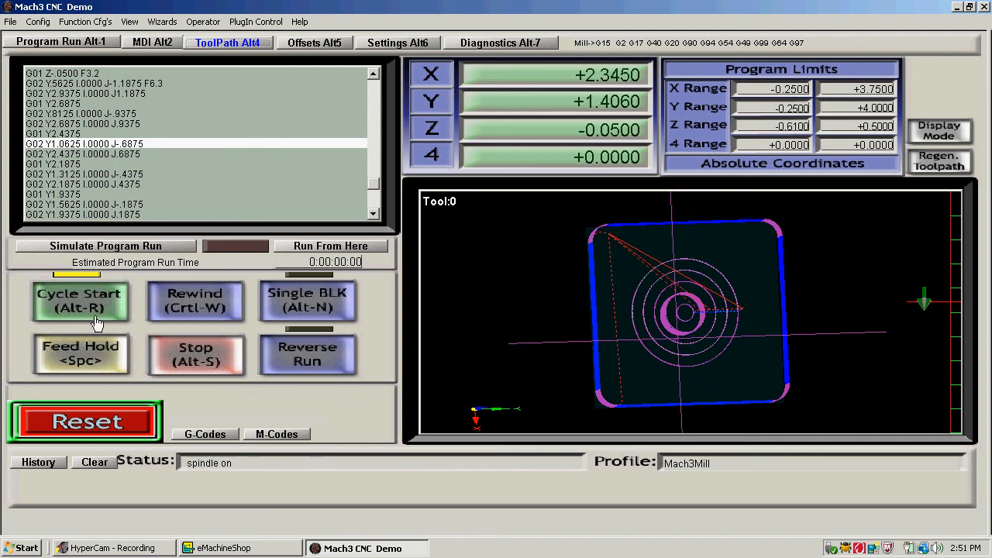
{"action": "left_click", "coordinate": [185, 360]}
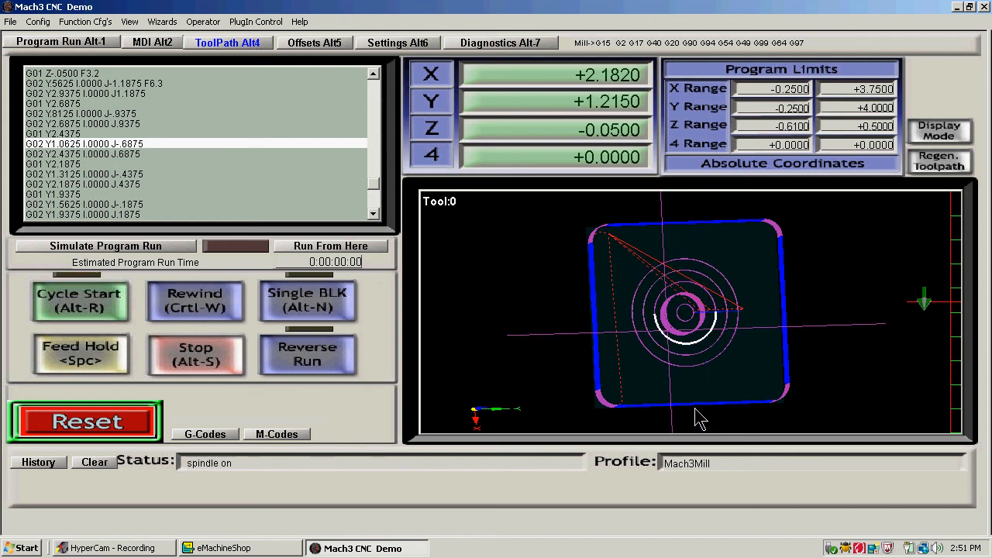
{"action": "left_click_drag", "start_coordinate": [696, 418], "coordinate": [715, 303]}
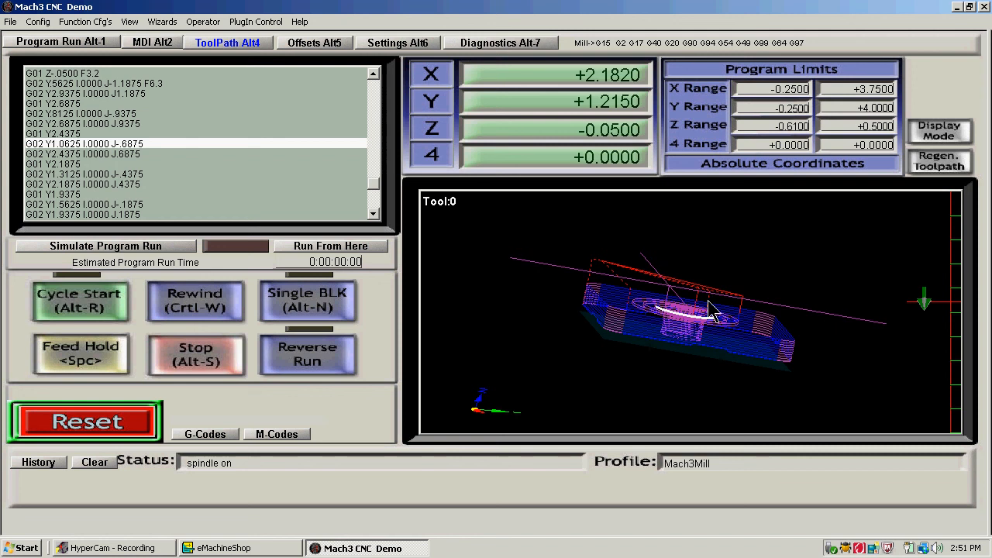
{"action": "right_click_drag", "start_coordinate": [758, 393], "coordinate": [755, 368]}
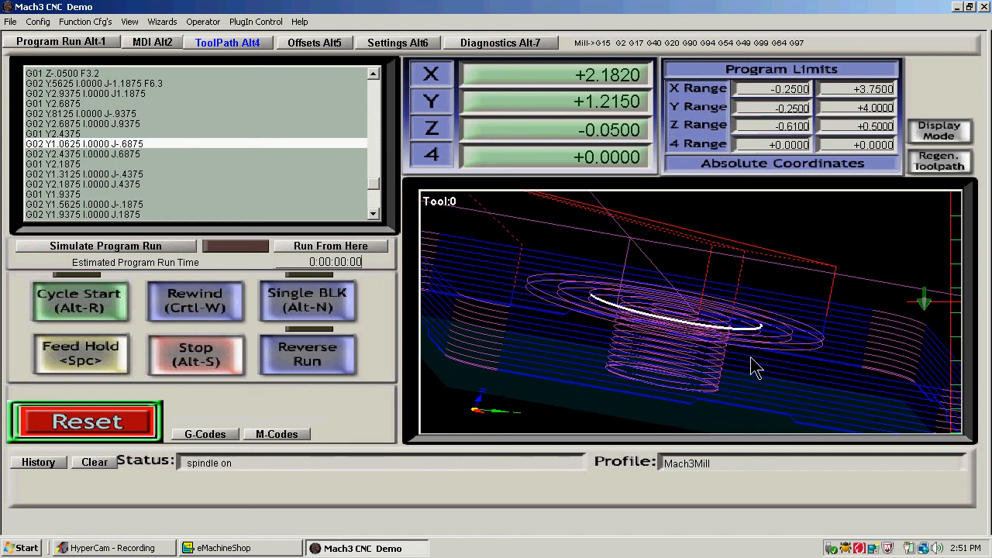
{"action": "left_click_drag", "start_coordinate": [830, 360], "coordinate": [825, 341]}
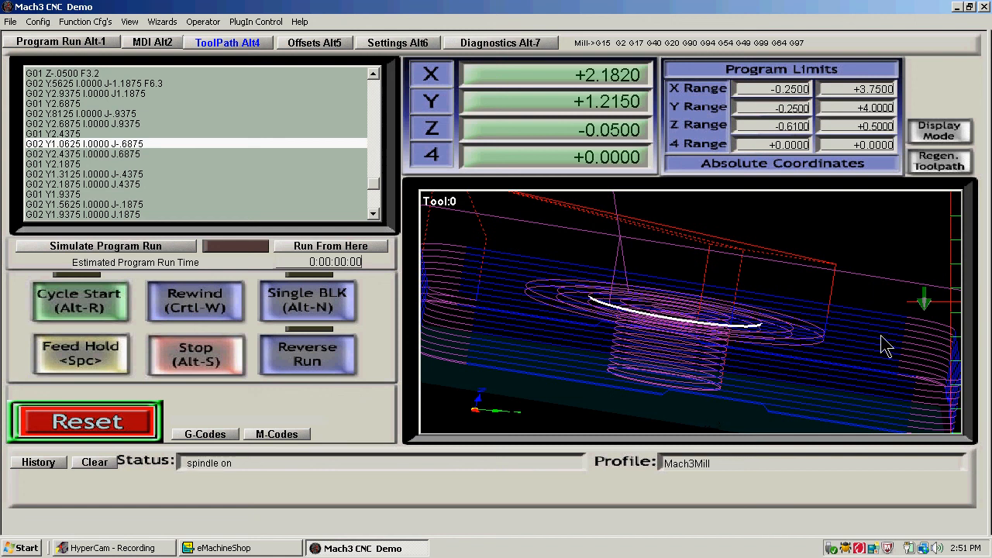
{"action": "left_click_drag", "start_coordinate": [886, 347], "coordinate": [476, 438]}
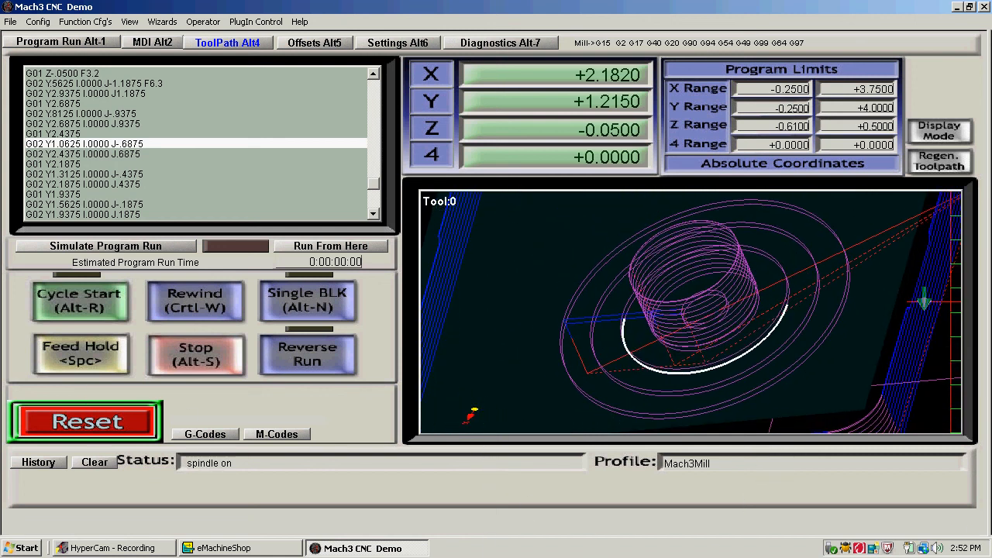
{"action": "left_click", "coordinate": [103, 549]}
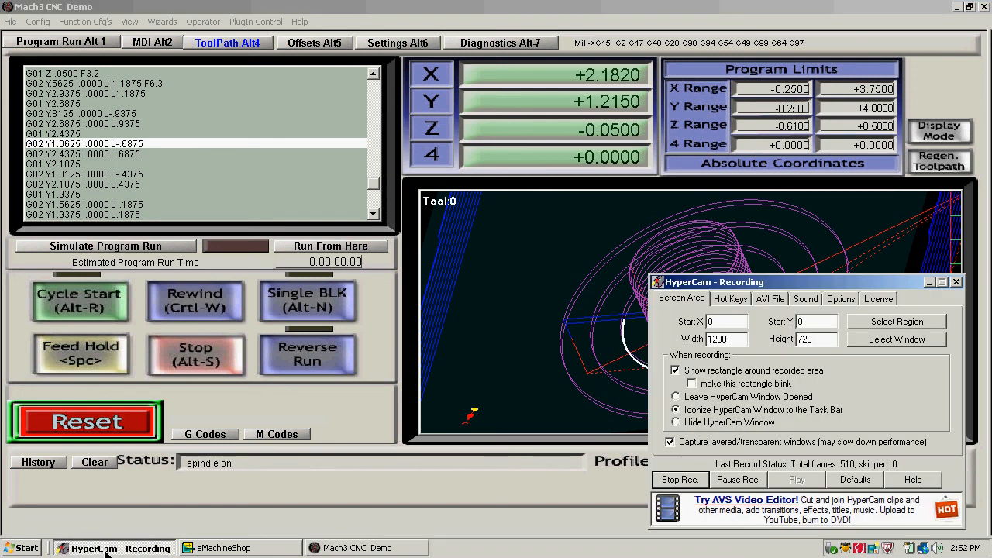